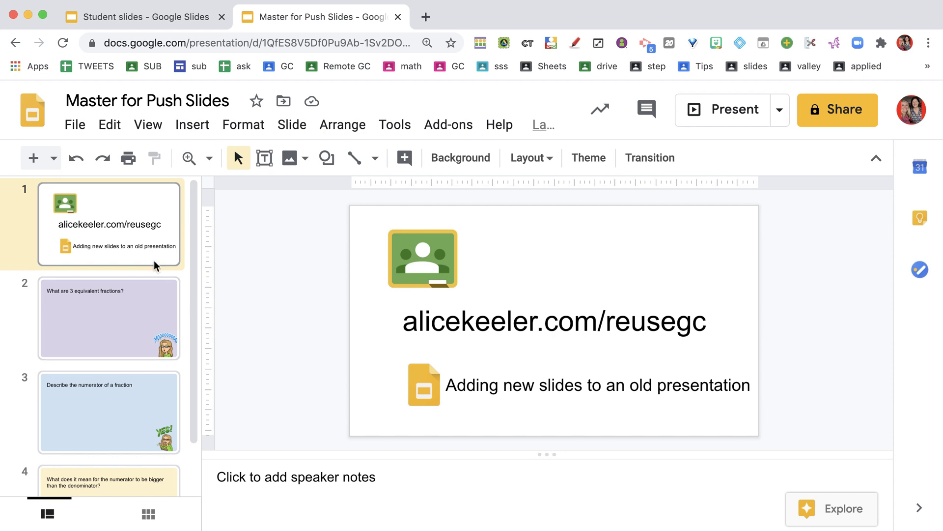
- Review the master deck in grid view, checking the equivalent fractions and numerator slides, then reopen the title slide
{"action": "scroll", "coordinate": [147, 245], "scroll_direction": "down", "scroll_amount": 2}
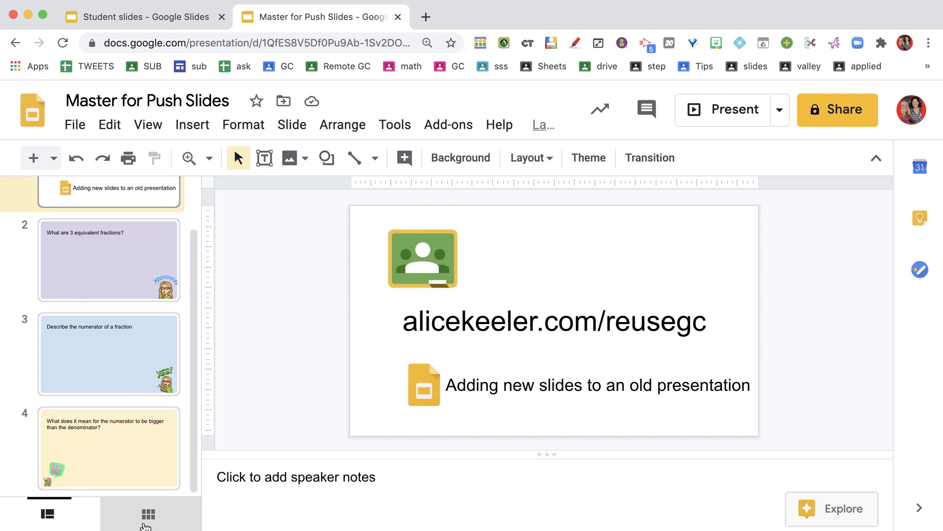
{"action": "left_click", "coordinate": [149, 514]}
{"action": "scroll", "coordinate": [522, 297], "scroll_direction": "down", "scroll_amount": 3}
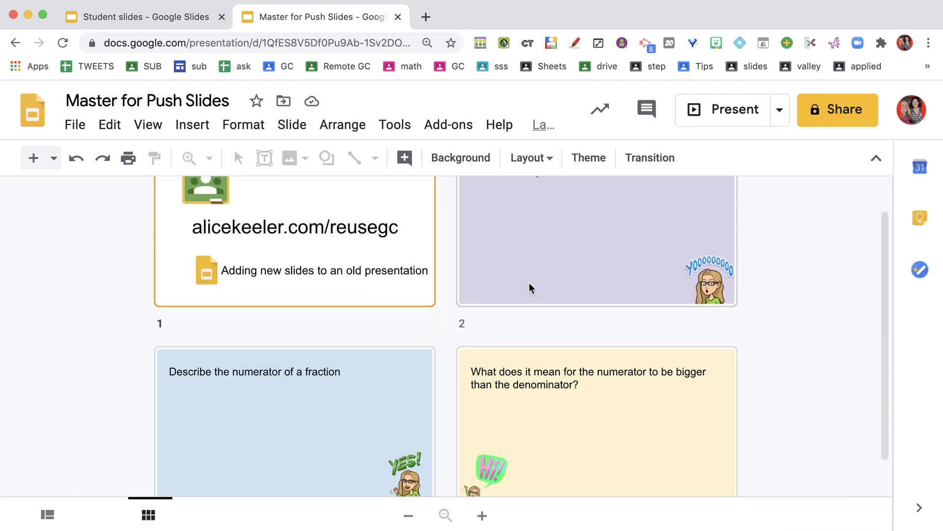
{"action": "scroll", "coordinate": [529, 289], "scroll_direction": "up", "scroll_amount": 3}
{"action": "left_click", "coordinate": [530, 289]}
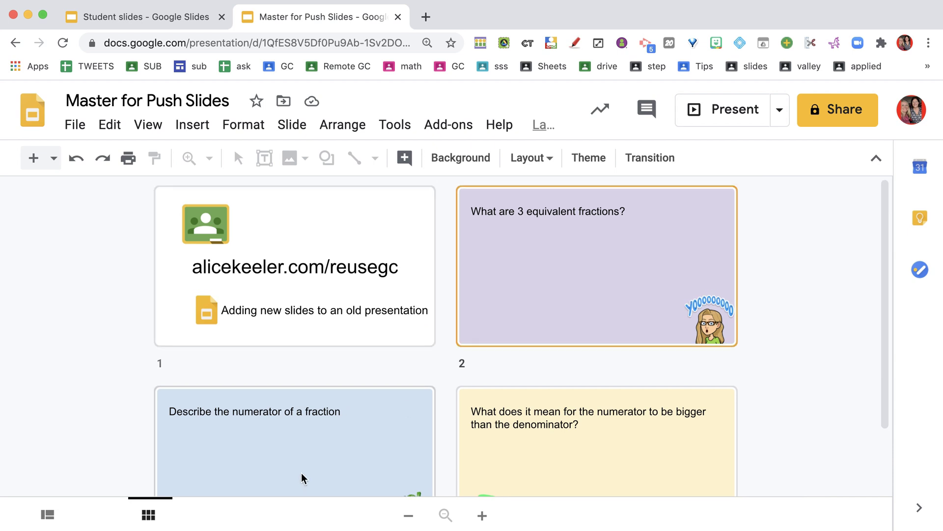
{"action": "key", "text": "Down"}
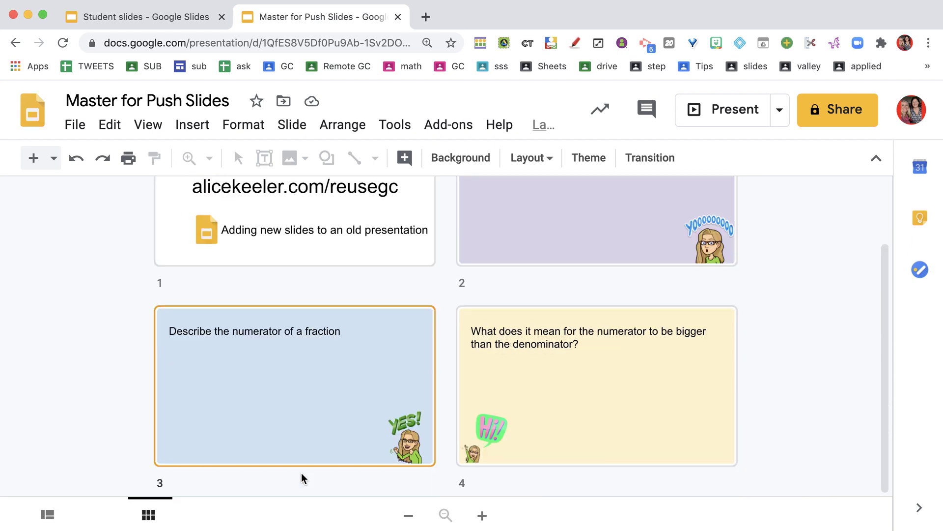
{"action": "left_click", "coordinate": [604, 429]}
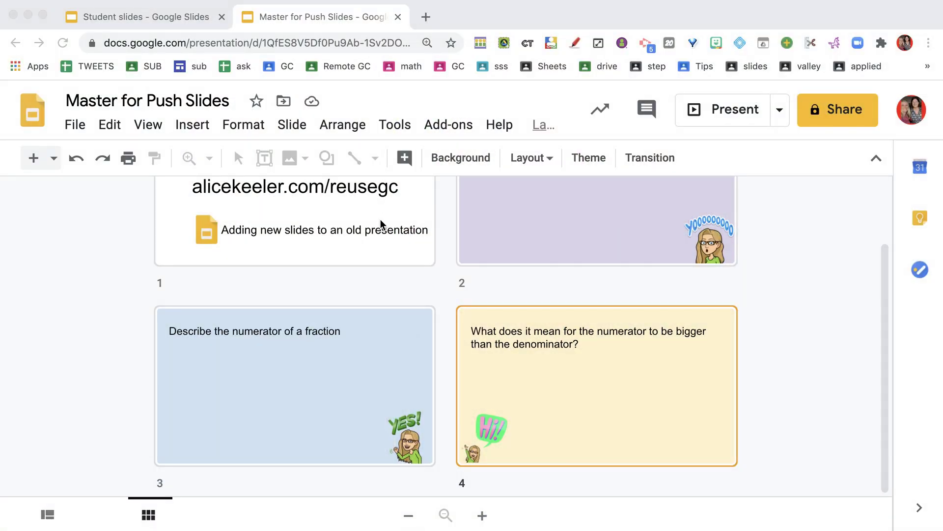
{"action": "left_click", "coordinate": [311, 203]}
{"action": "double_click", "coordinate": [311, 203]}
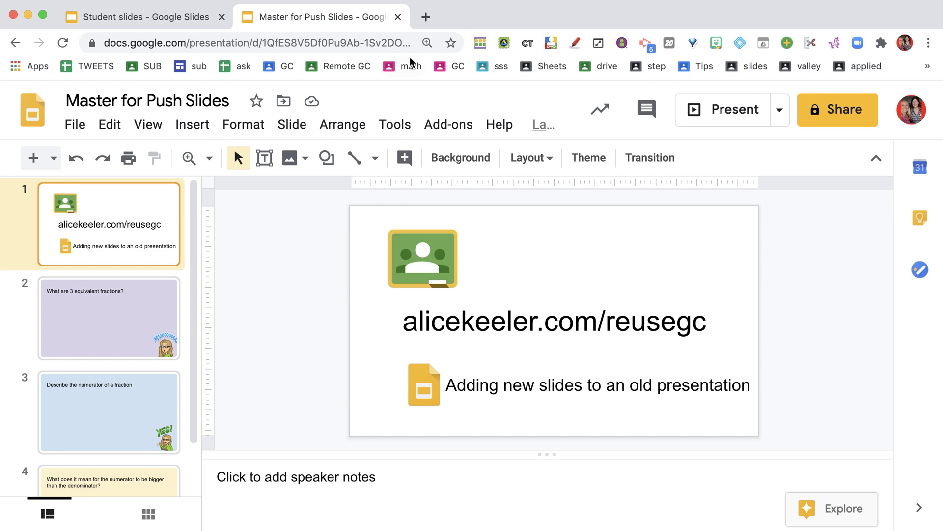
- Go to alicekeeler.com/reusegc in a new tab and make a copy of the Reuse GC spreadsheet
{"action": "left_click", "coordinate": [423, 16]}
{"action": "type", "text": "aliceke"}
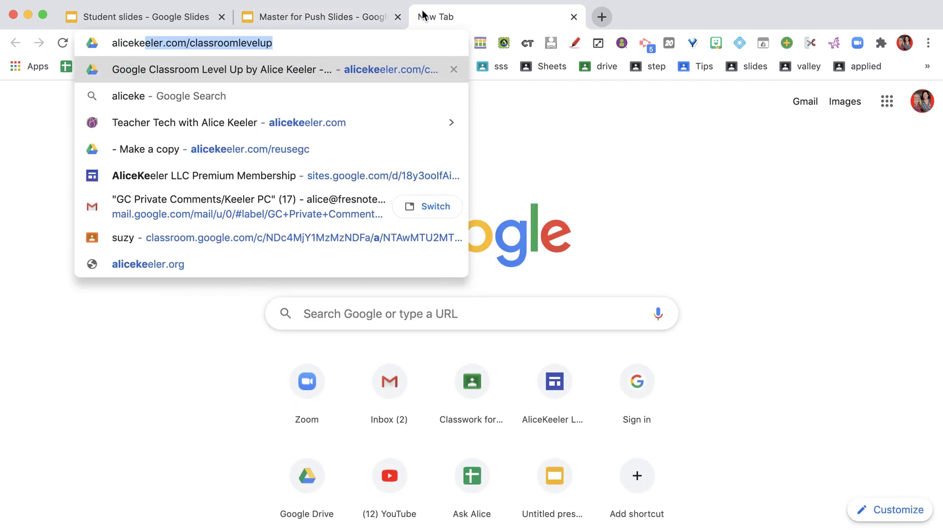
{"action": "type", "text": "eler.com/reuse"}
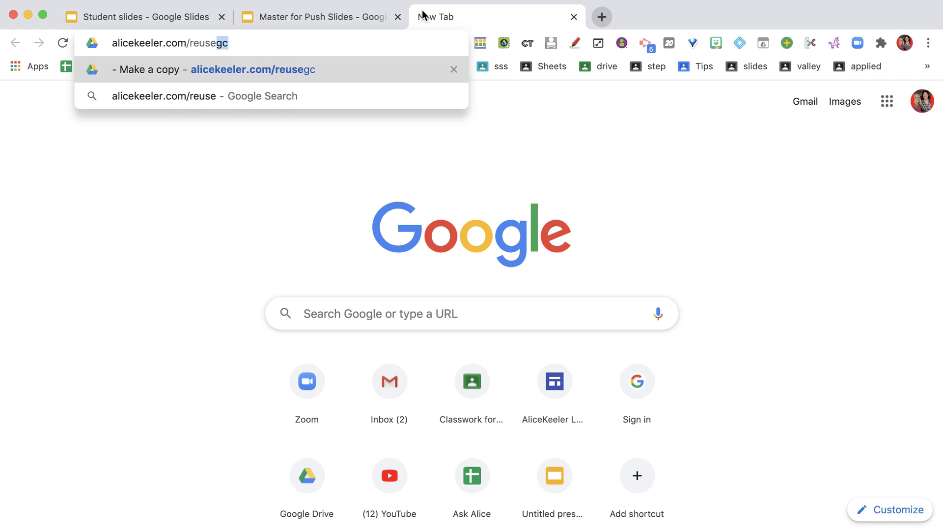
{"action": "type", "text": "gc"}
{"action": "key", "text": "Return"}
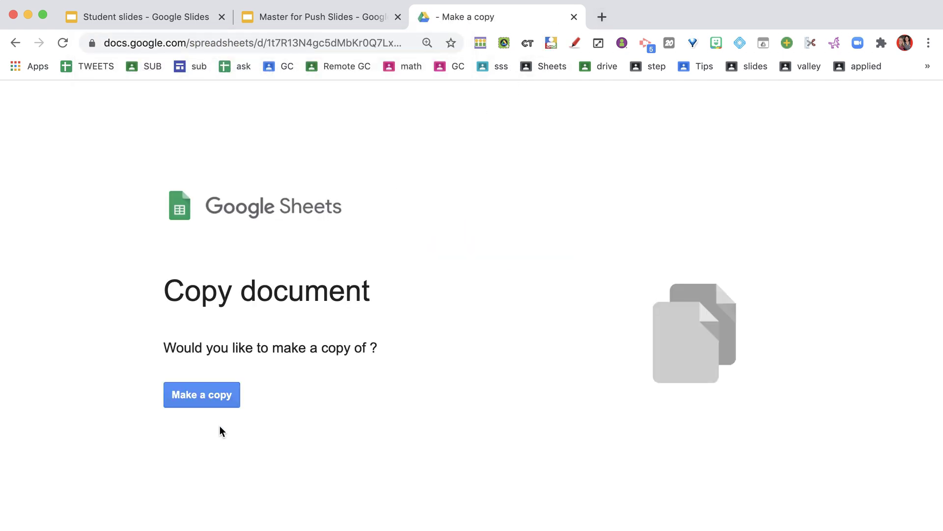
{"action": "left_click", "coordinate": [214, 396]}
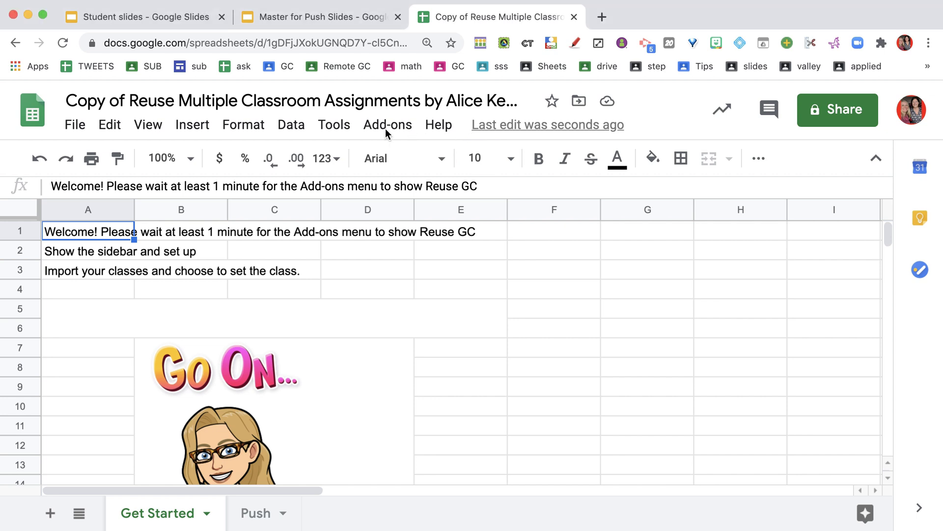
- Find Reuse GC among the installed add-ons and launch its sidebar
{"action": "left_click", "coordinate": [386, 128]}
{"action": "scroll", "coordinate": [450, 287], "scroll_direction": "down", "scroll_amount": 4}
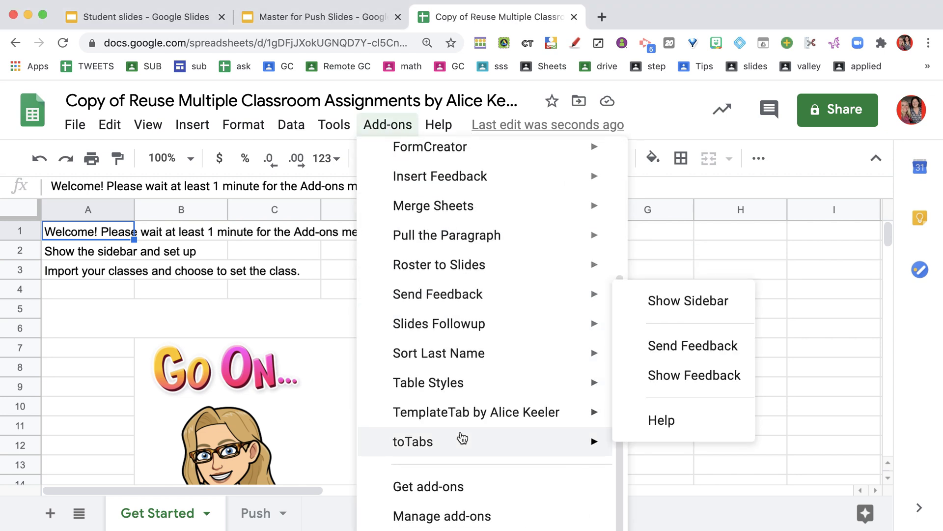
{"action": "left_click", "coordinate": [773, 331]}
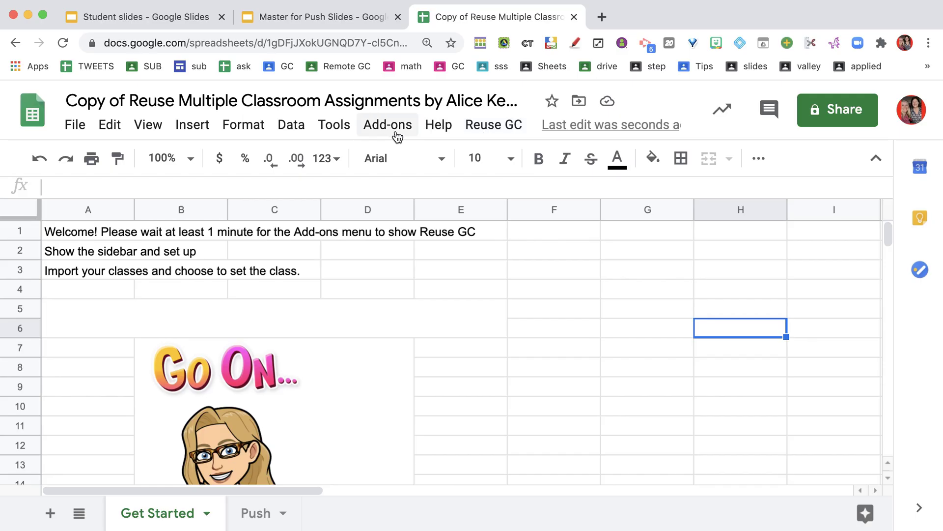
{"action": "left_click", "coordinate": [387, 126]}
{"action": "scroll", "coordinate": [487, 418], "scroll_direction": "down", "scroll_amount": 1}
{"action": "mouse_move", "coordinate": [481, 437]}
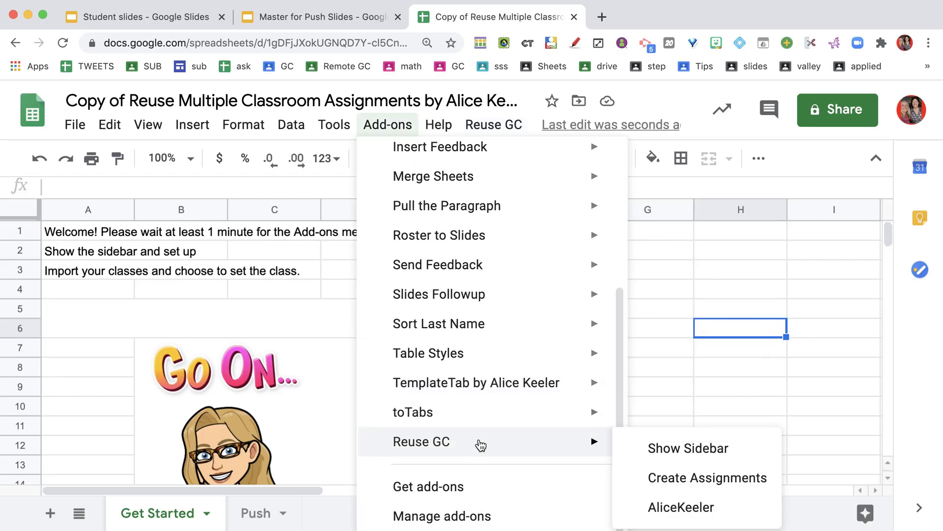
{"action": "left_click", "coordinate": [713, 448]}
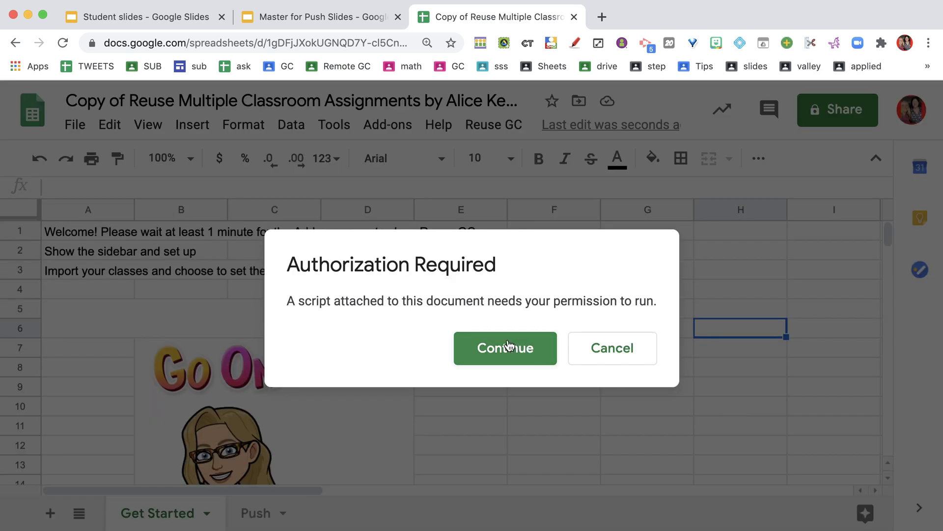
- Authorize Reuse GC by choosing the Google account and allowing it access
{"action": "left_click", "coordinate": [508, 345]}
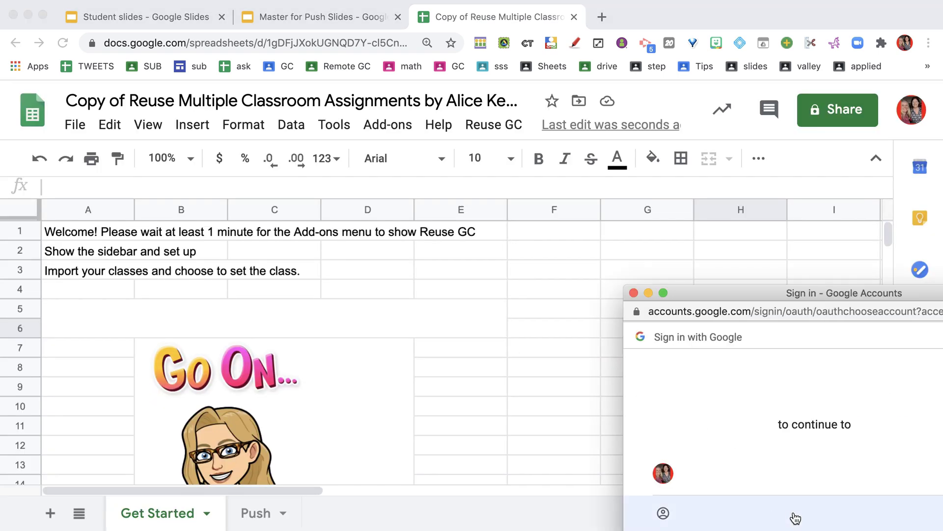
{"action": "left_click", "coordinate": [778, 476]}
{"action": "left_click_drag", "start_coordinate": [751, 292], "coordinate": [501, 69]}
{"action": "scroll", "coordinate": [553, 299], "scroll_direction": "down", "scroll_amount": 15}
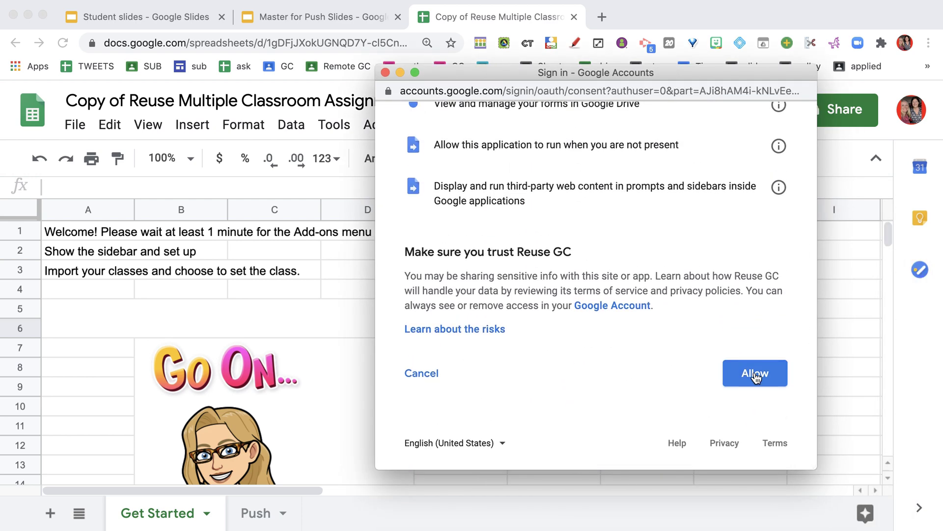
{"action": "left_click", "coordinate": [755, 374]}
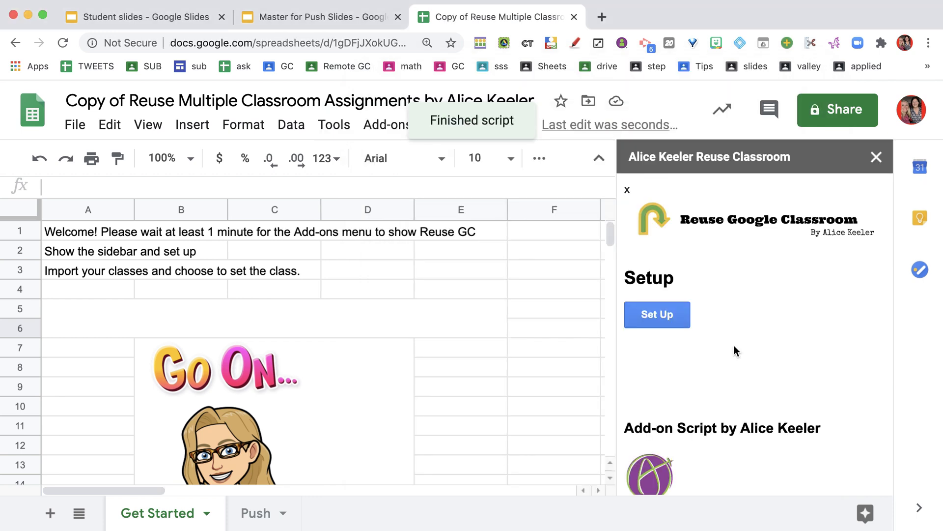
- Run the add-on setup and import 5 Classroom classes into the Class sheet
{"action": "left_click", "coordinate": [657, 320]}
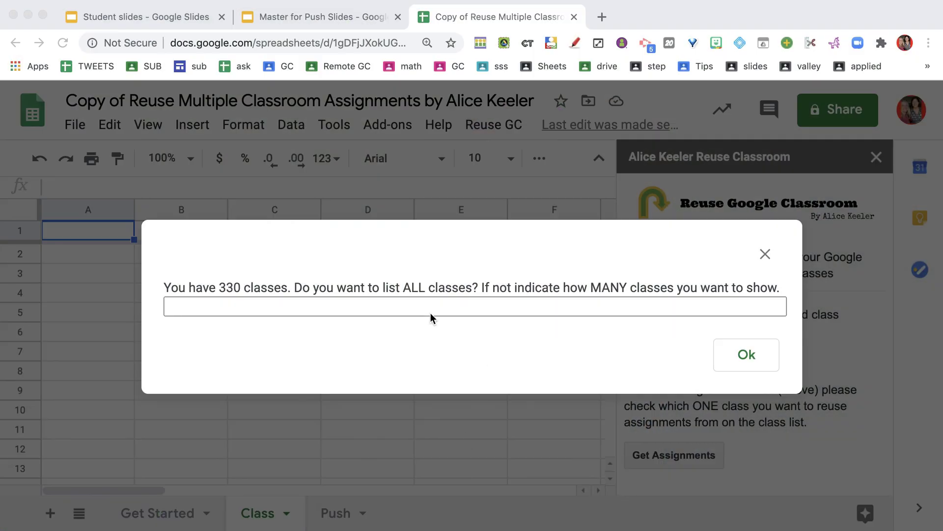
{"action": "left_click", "coordinate": [415, 306]}
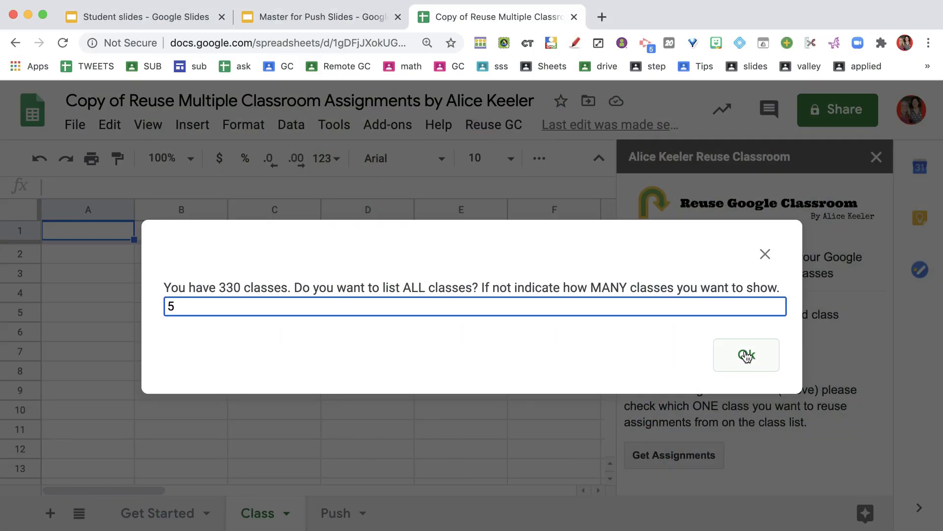
{"action": "left_click", "coordinate": [746, 355]}
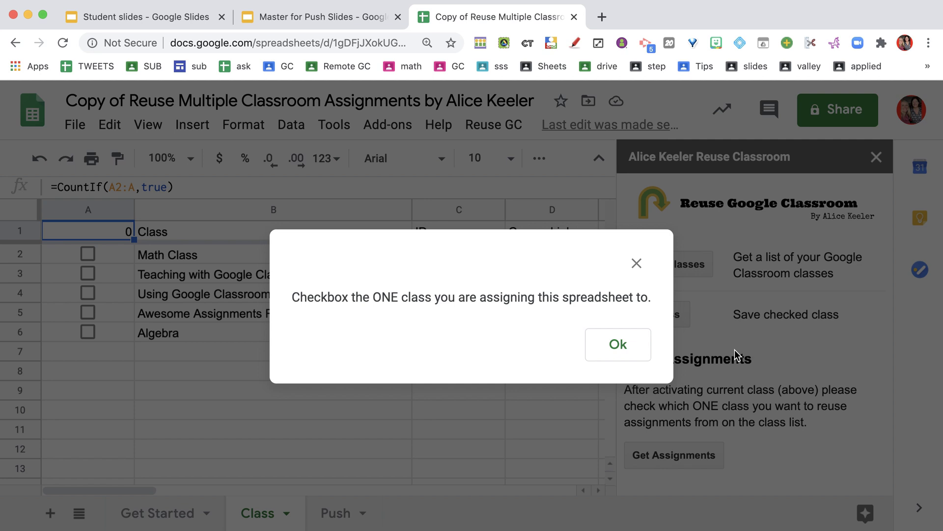
- Dismiss the choose-one-class reminder and tick the Math Class checkbox in column A
{"action": "left_click", "coordinate": [603, 359]}
{"action": "left_click", "coordinate": [89, 255]}
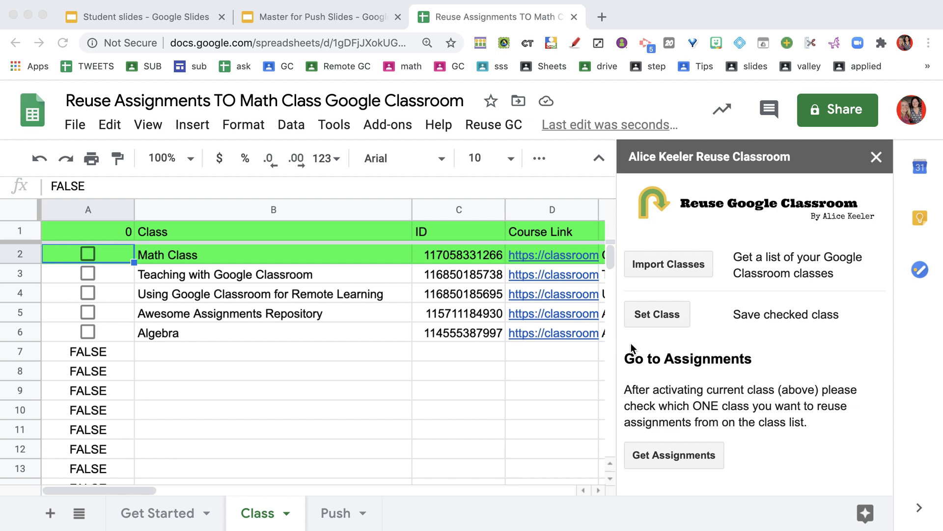
{"action": "scroll", "coordinate": [709, 387], "scroll_direction": "down", "scroll_amount": 1}
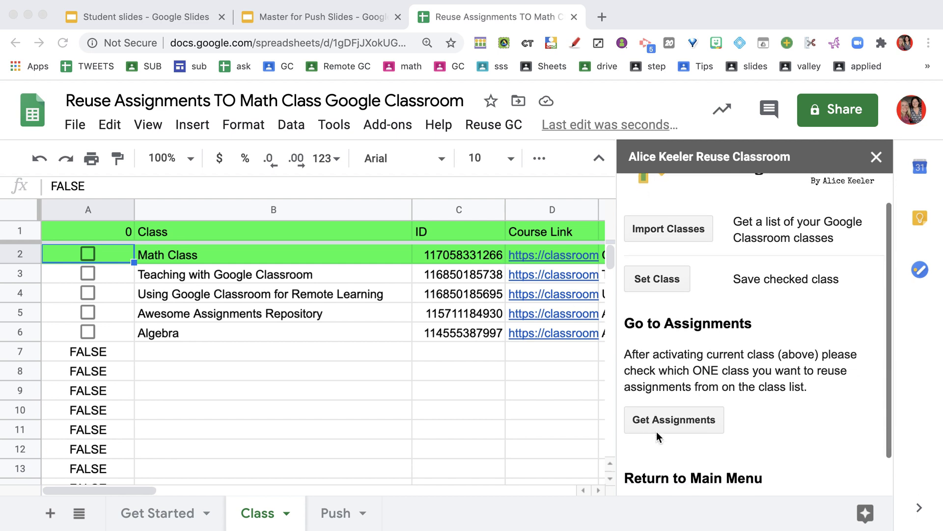
- Open the Math Class assignment tools and choose pushSlides in the sidebar
{"action": "left_click", "coordinate": [677, 419]}
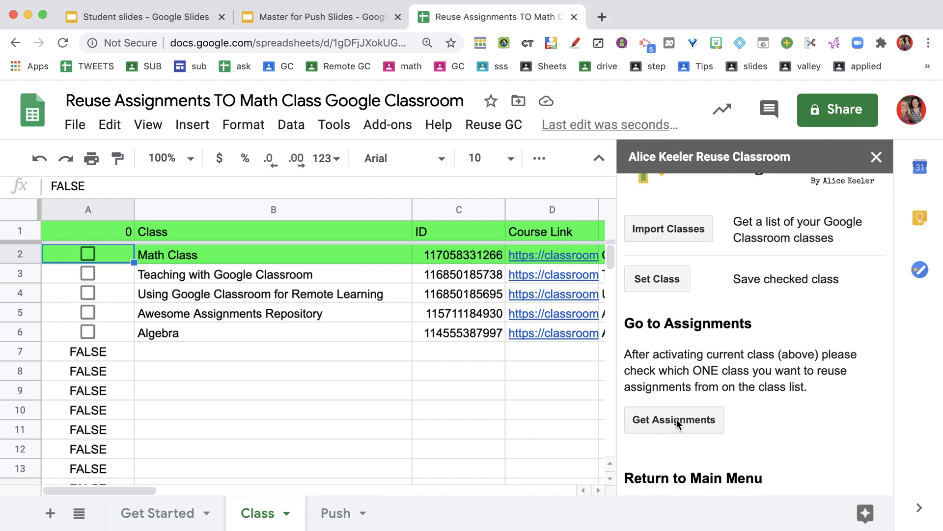
{"action": "left_click", "coordinate": [677, 420]}
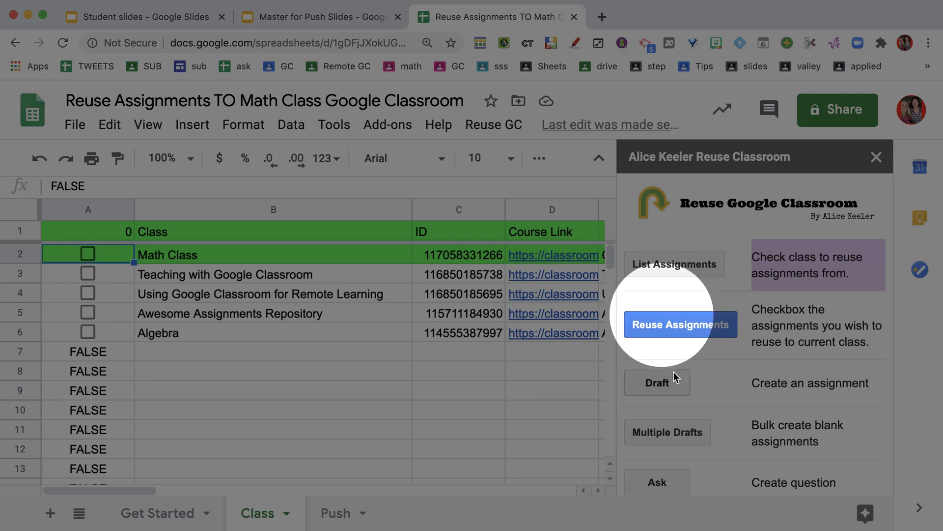
{"action": "scroll", "coordinate": [678, 310], "scroll_direction": "down", "scroll_amount": 2}
{"action": "scroll", "coordinate": [673, 295], "scroll_direction": "up", "scroll_amount": 2}
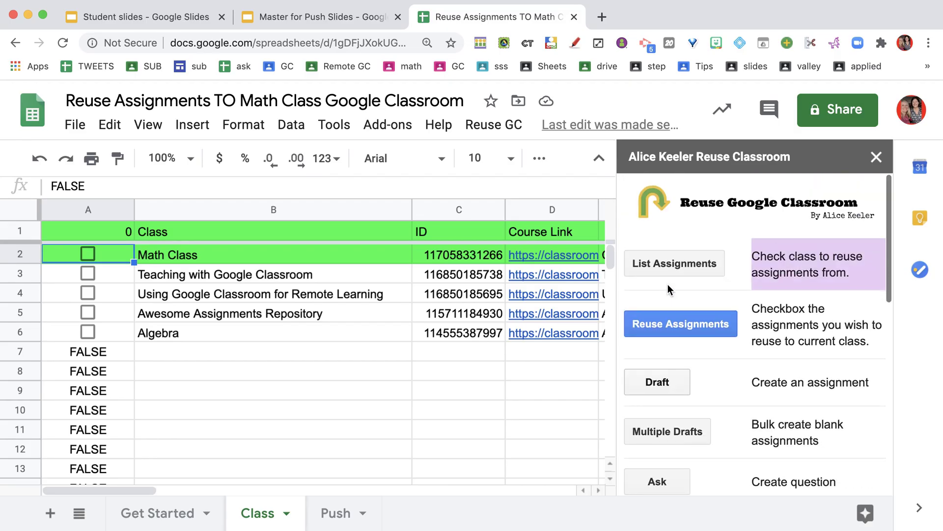
{"action": "scroll", "coordinate": [701, 310], "scroll_direction": "down", "scroll_amount": 3}
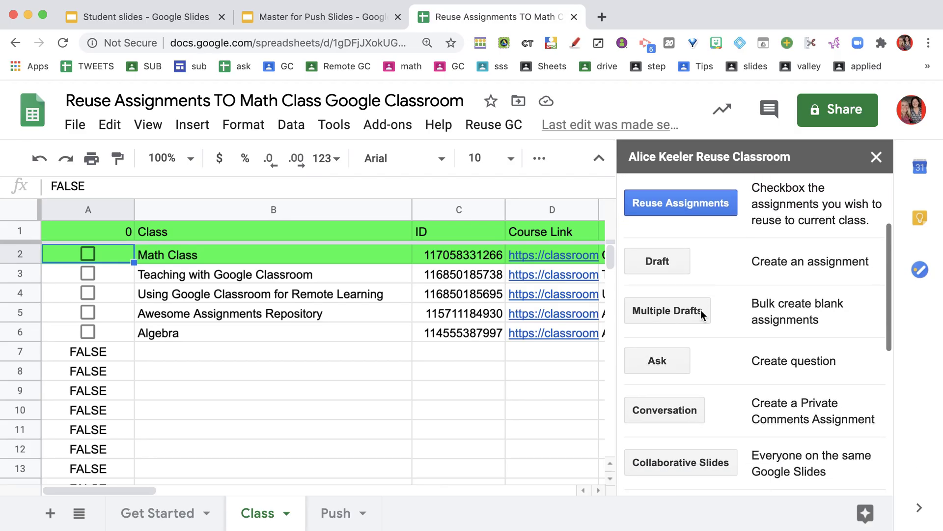
{"action": "scroll", "coordinate": [702, 316], "scroll_direction": "down", "scroll_amount": 1}
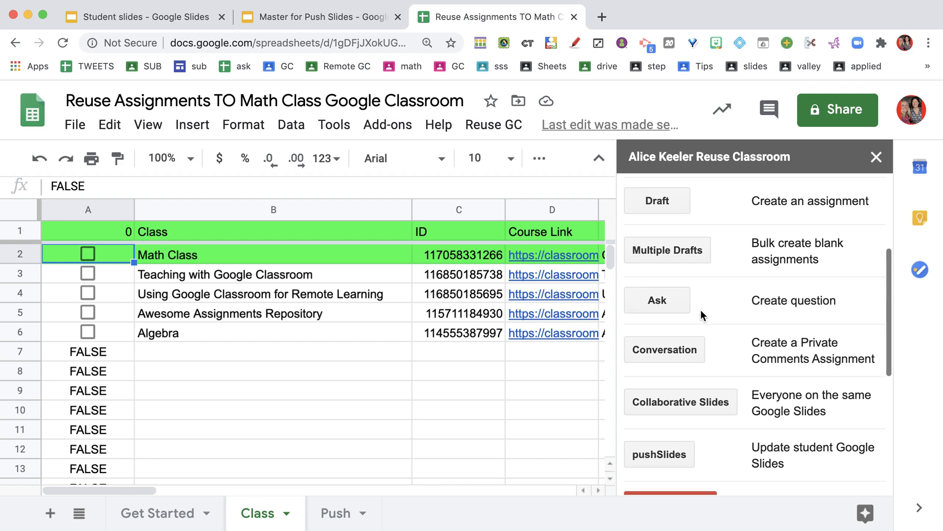
{"action": "scroll", "coordinate": [702, 315], "scroll_direction": "down", "scroll_amount": 1}
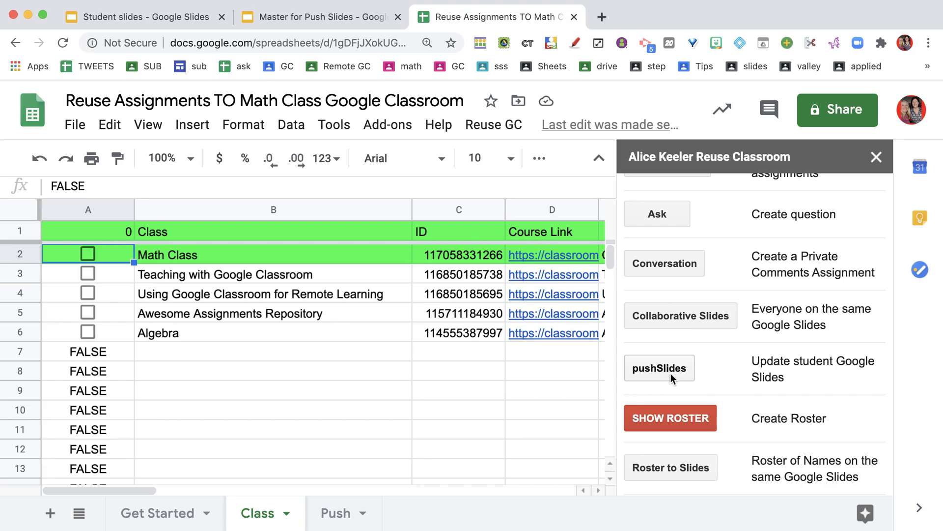
{"action": "left_click", "coordinate": [661, 369]}
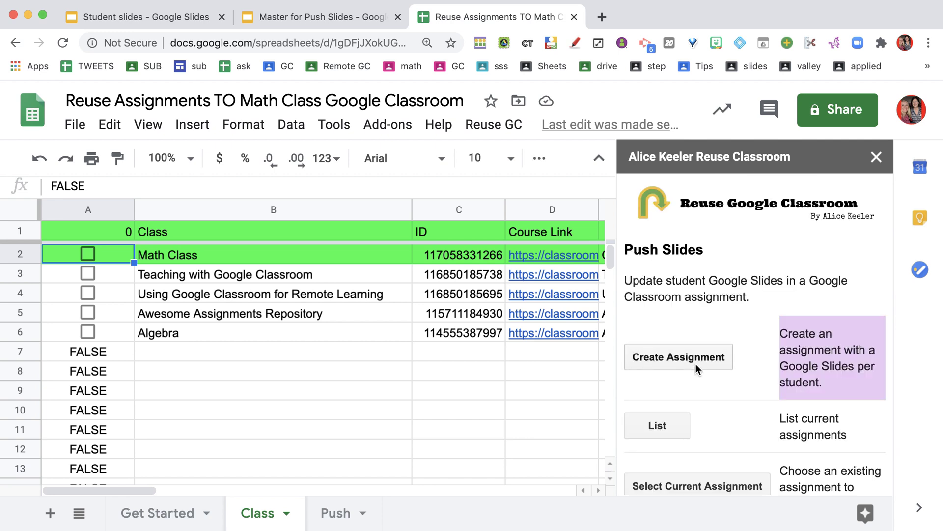
- Look over the Push Slides options: Create Assignment, List, Select Current Assignment and Update Slides
{"action": "scroll", "coordinate": [696, 363], "scroll_direction": "down", "scroll_amount": 3}
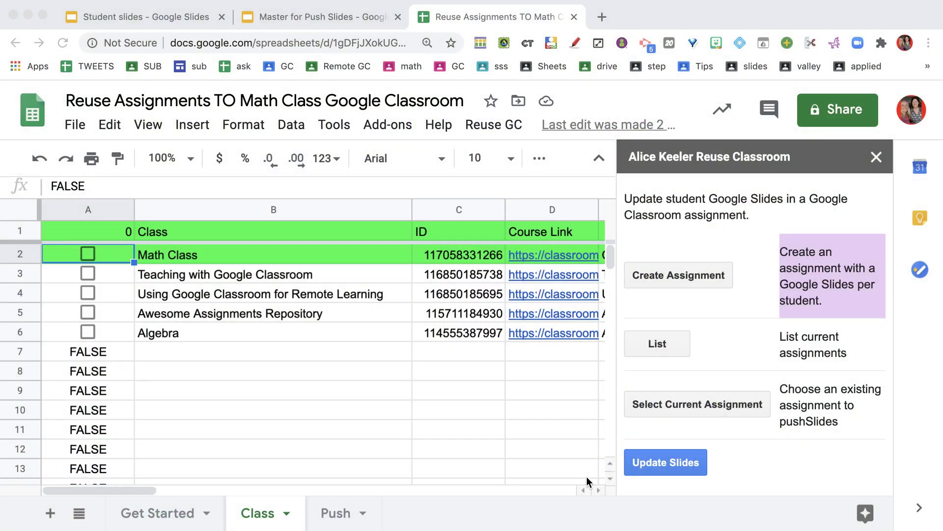
{"action": "scroll", "coordinate": [677, 410], "scroll_direction": "down", "scroll_amount": 1}
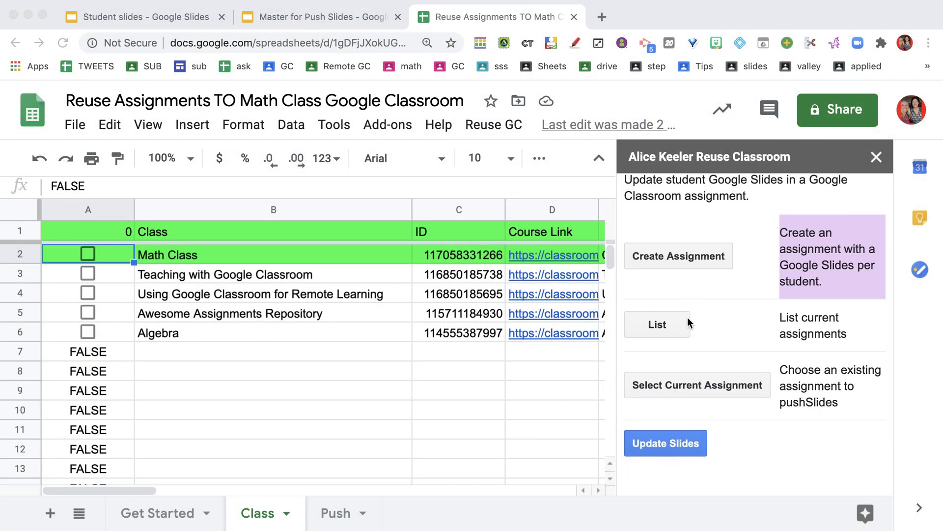
{"action": "scroll", "coordinate": [679, 395], "scroll_direction": "up", "scroll_amount": 2}
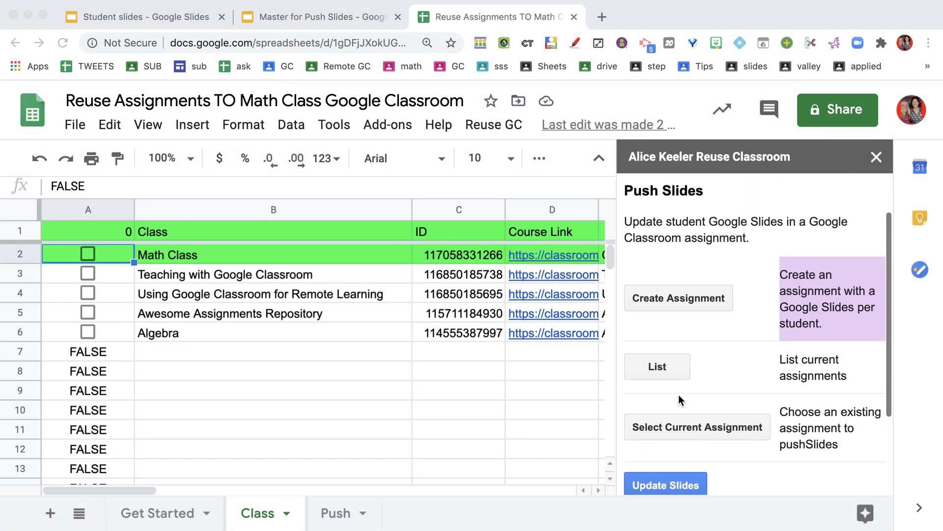
{"action": "left_click", "coordinate": [682, 302]}
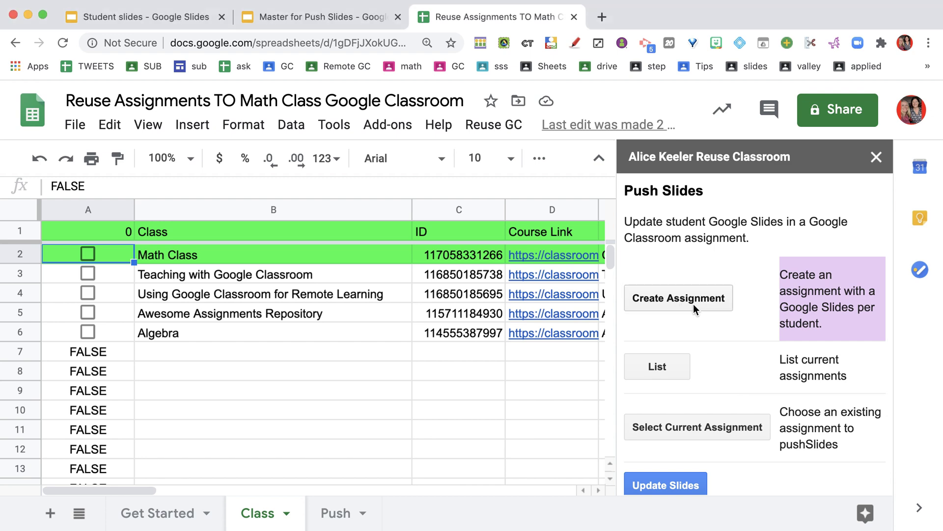
- Create a new Slides assignment titled '#011 Some slides for students'
{"action": "left_click", "coordinate": [694, 303]}
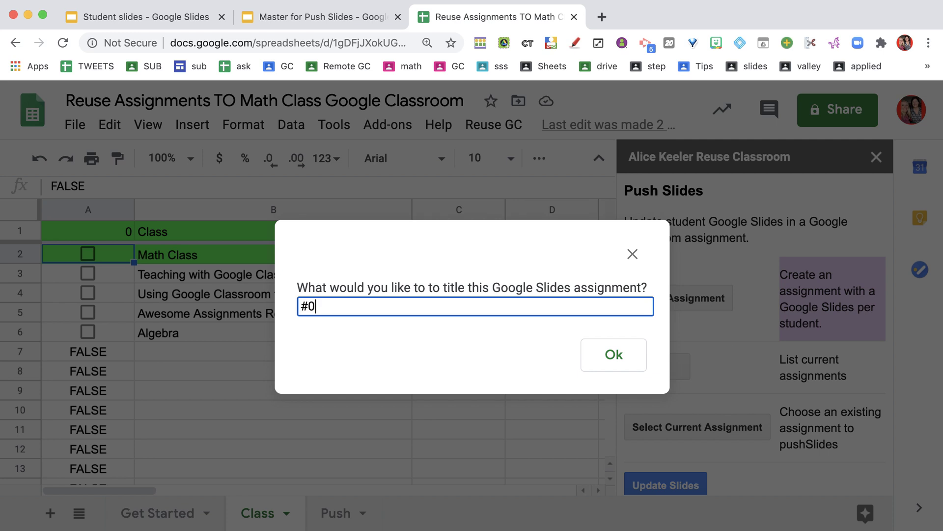
{"action": "type", "text": "#011 Some slides for students"}
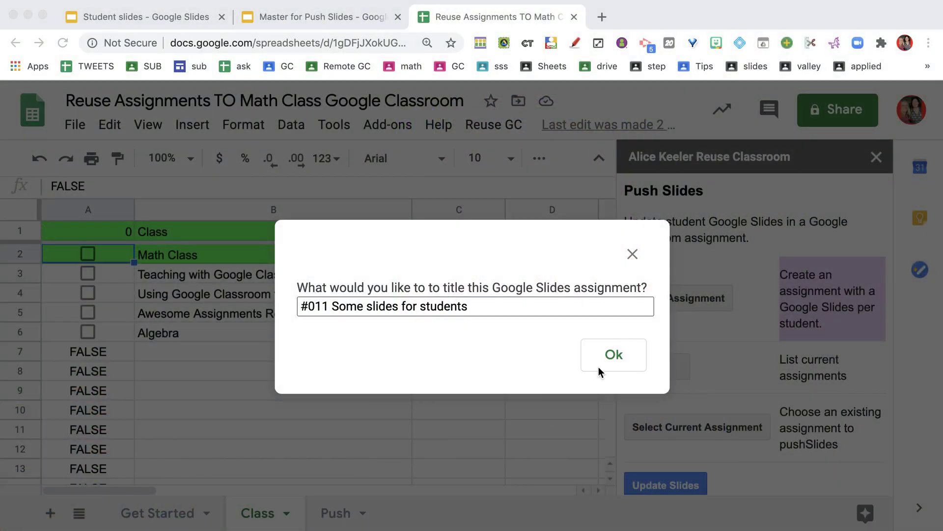
{"action": "left_click", "coordinate": [601, 363]}
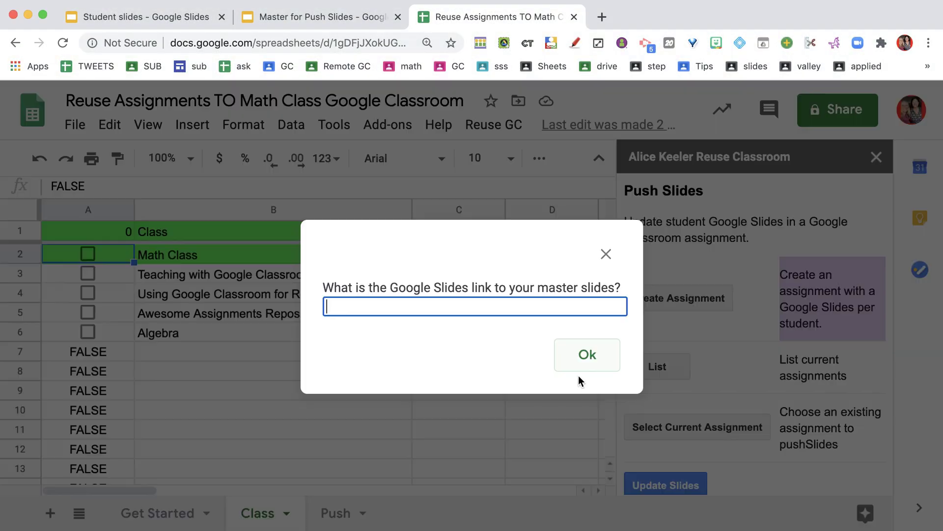
- Copy the Master for Push Slides deck URL and paste it as the assignment's master link
{"action": "left_click", "coordinate": [289, 20]}
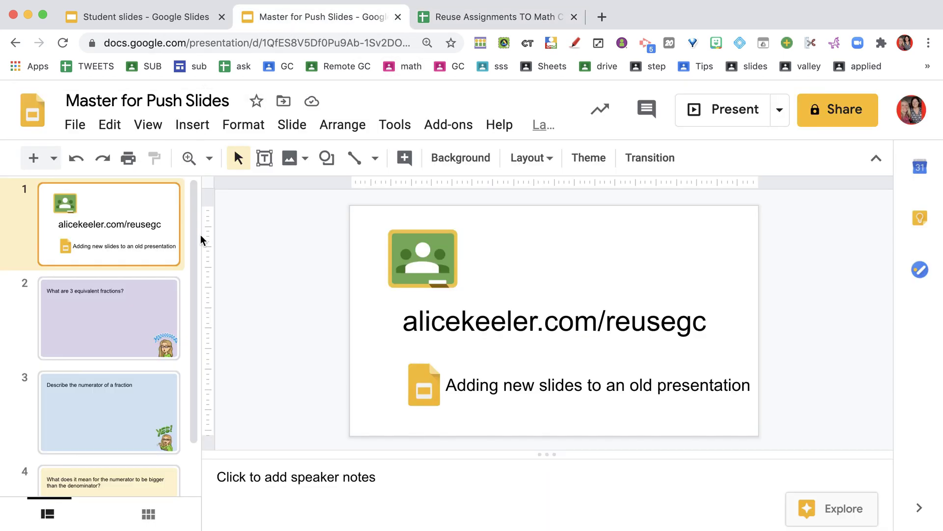
{"action": "left_click", "coordinate": [240, 44]}
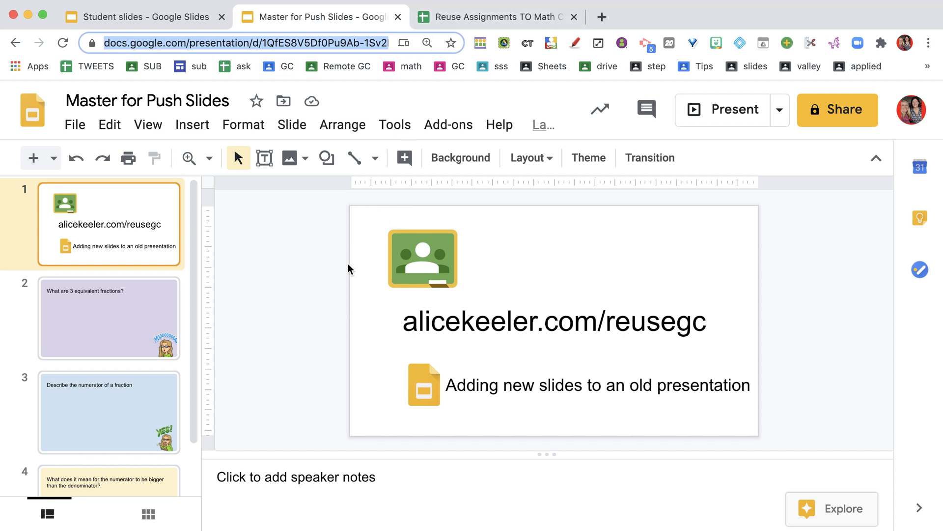
{"action": "left_click", "coordinate": [455, 16]}
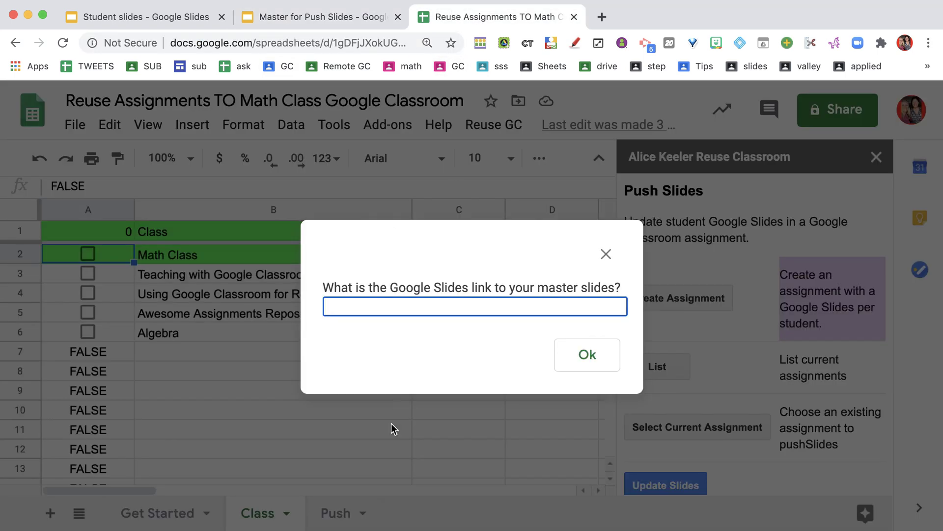
{"action": "key", "text": "super+v"}
{"action": "left_click", "coordinate": [580, 369]}
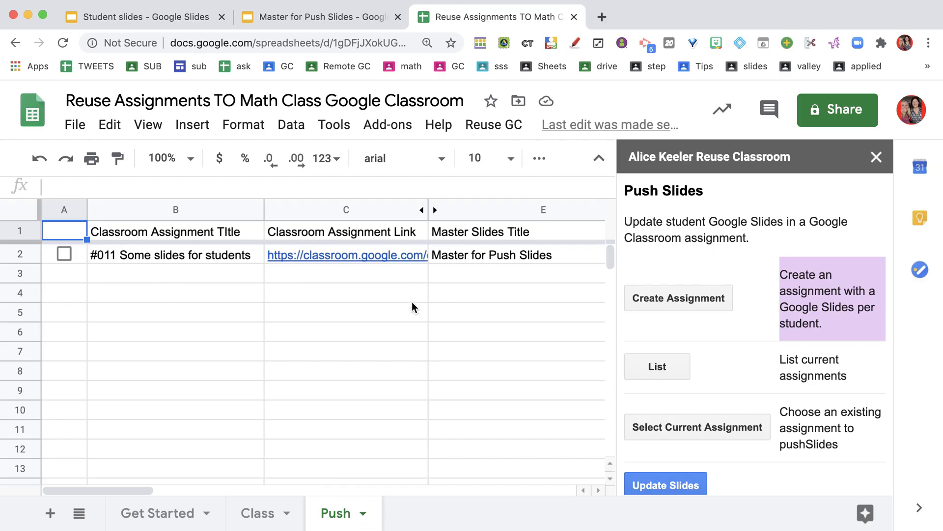
- Follow the Push sheet's Classroom Assignment Link for #011 Some slides for students into a new tab
{"action": "left_click", "coordinate": [359, 258]}
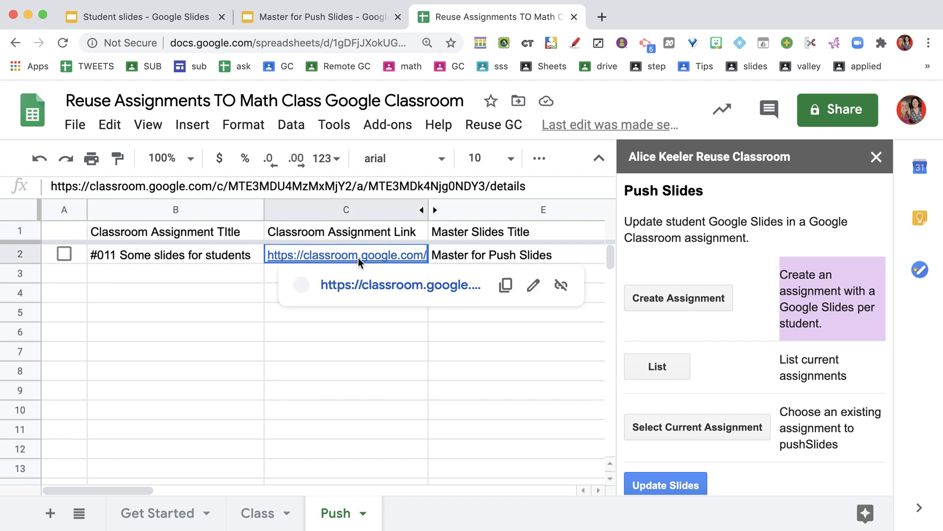
{"action": "left_click", "coordinate": [372, 283]}
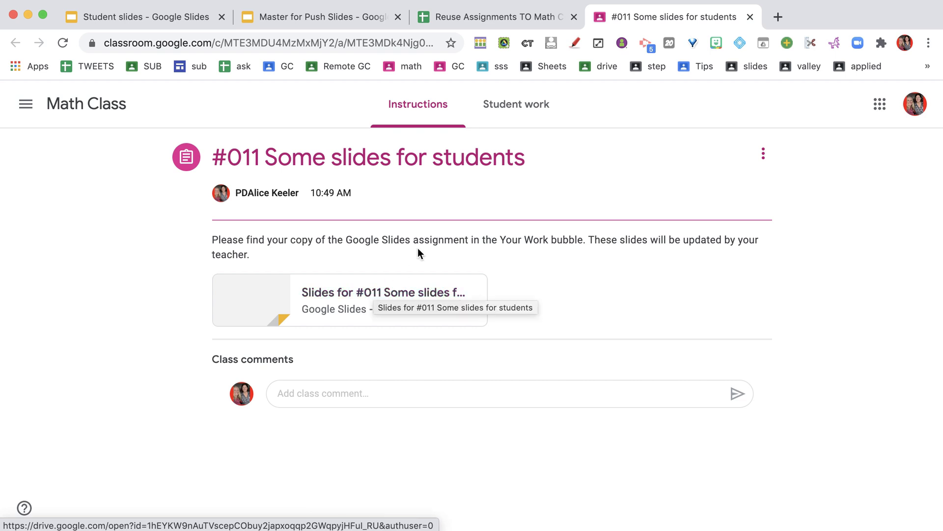
- View Student work (38 assigned) and open the assignment's Drive folder of student files
{"action": "left_click", "coordinate": [517, 124]}
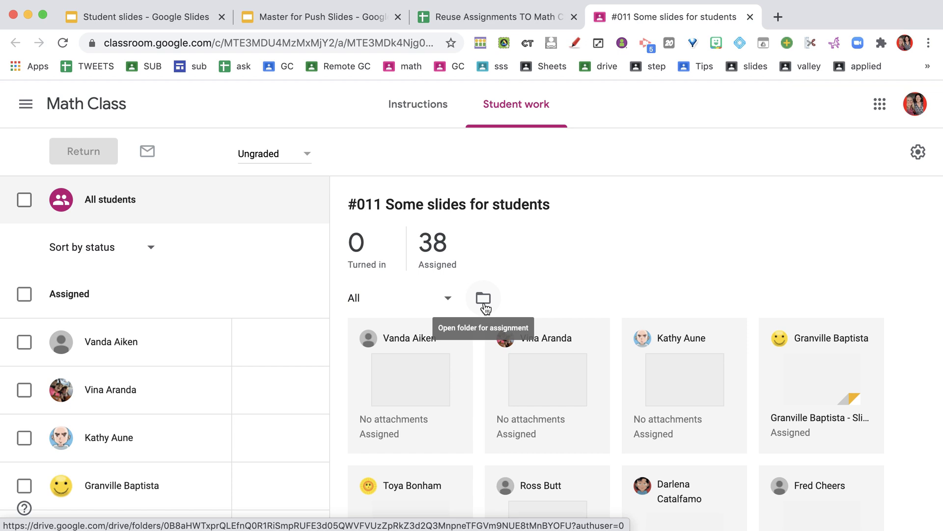
{"action": "left_click", "coordinate": [485, 305]}
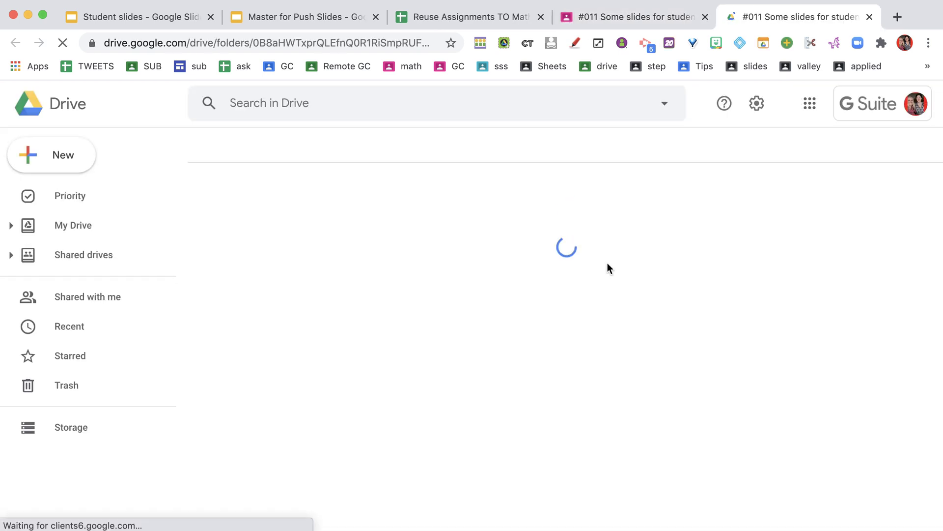
- Review the per-student Slides copies in the #011 Drive folder, then return to Reuse Assignments
{"action": "scroll", "coordinate": [593, 326], "scroll_direction": "down", "scroll_amount": 5}
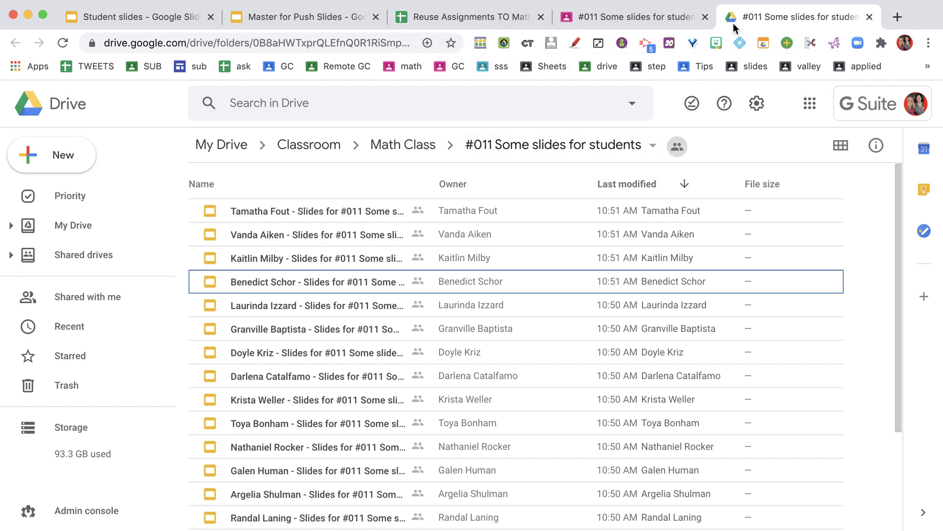
{"action": "left_click", "coordinate": [472, 19]}
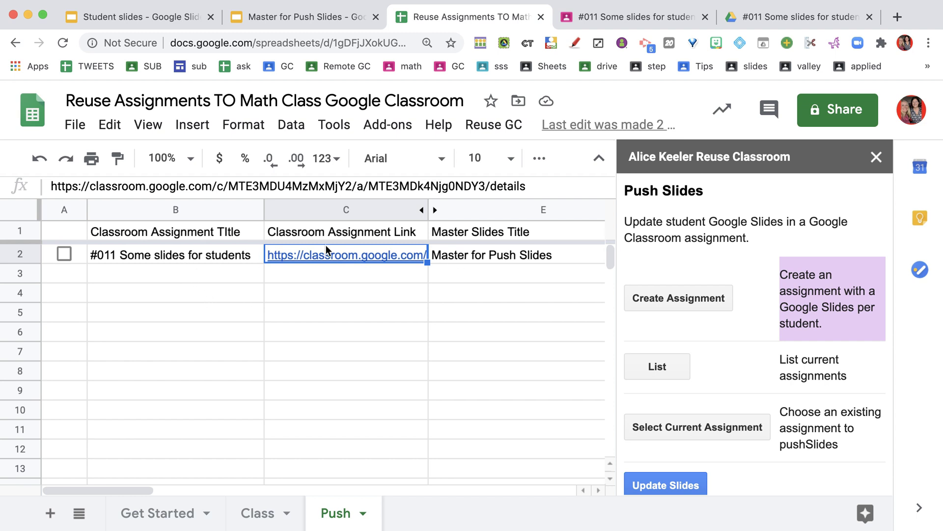
- Tick the #011 row in A2 and push Master for Push Slides slide 2 to every student's copy
{"action": "left_click", "coordinate": [64, 254]}
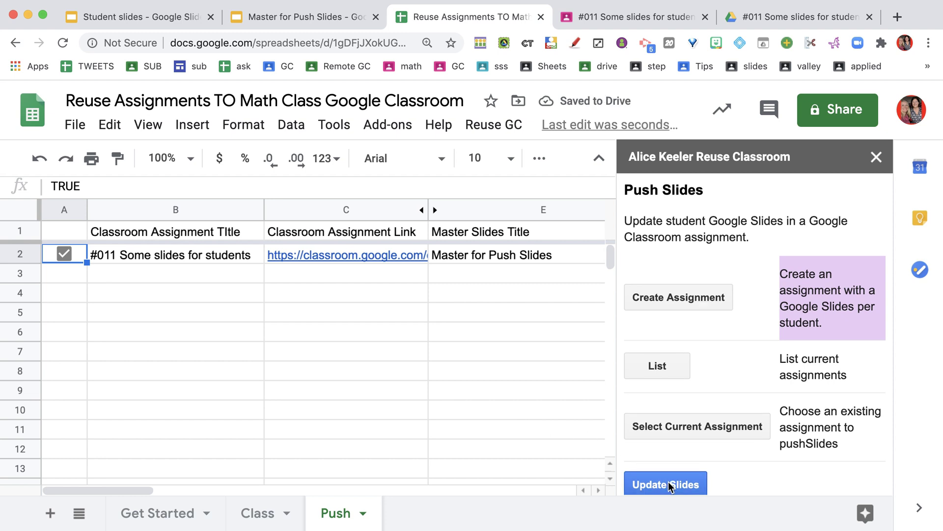
{"action": "scroll", "coordinate": [669, 484], "scroll_direction": "down", "scroll_amount": 2}
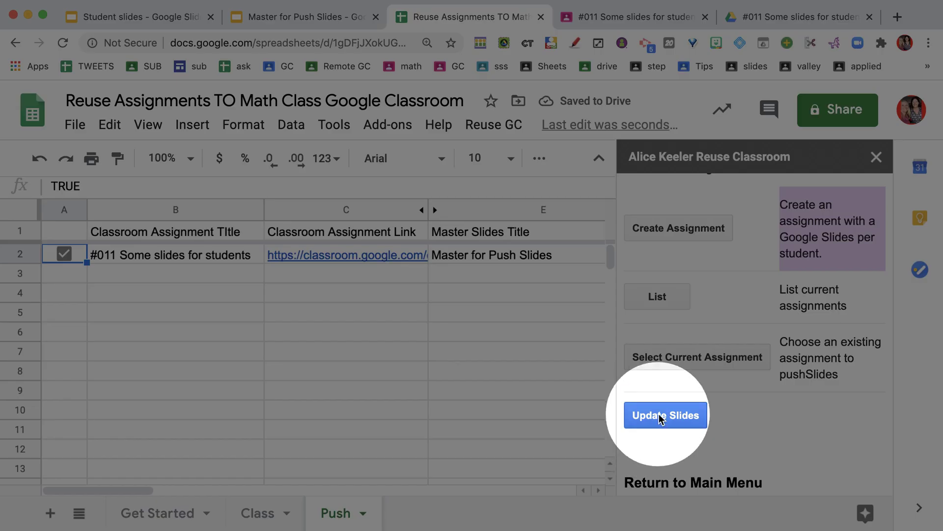
{"action": "left_click", "coordinate": [671, 418]}
{"action": "left_click", "coordinate": [673, 420]}
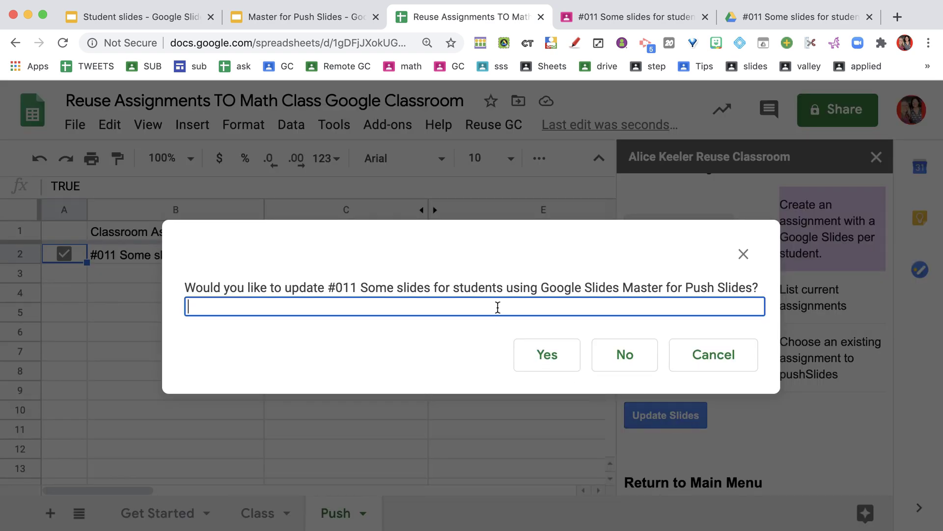
{"action": "left_click", "coordinate": [547, 350]}
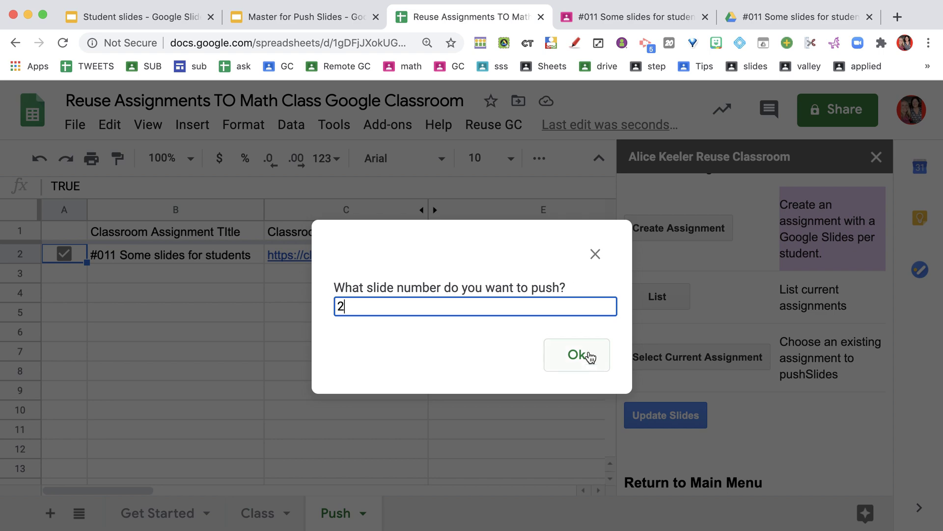
{"action": "left_click", "coordinate": [589, 357]}
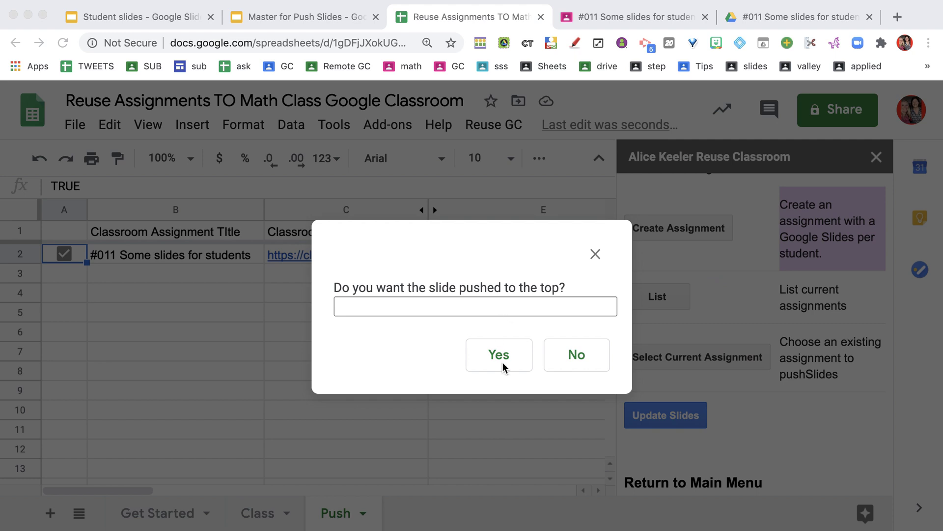
{"action": "left_click", "coordinate": [503, 359]}
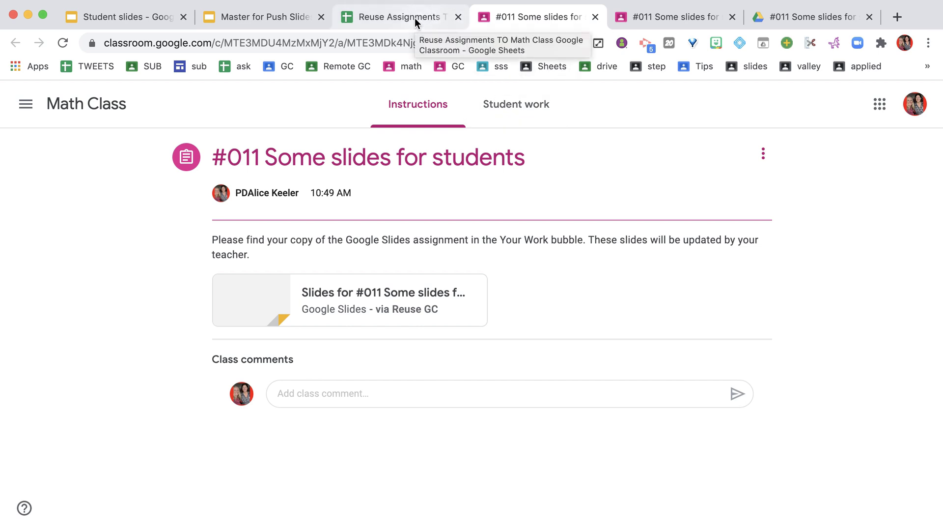
- Check a student's #011 copy, which leads with the equivalent fractions slide
{"action": "left_click", "coordinate": [508, 105]}
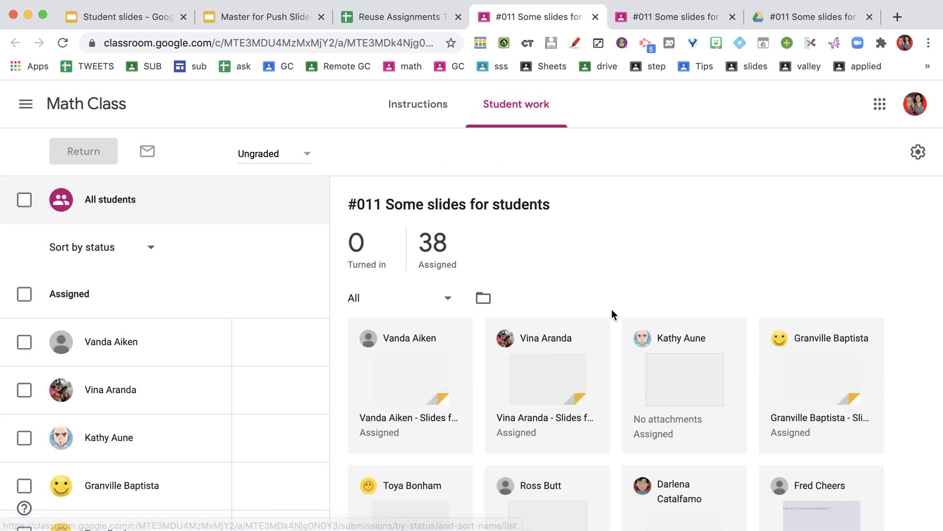
{"action": "scroll", "coordinate": [544, 384], "scroll_direction": "down", "scroll_amount": 5}
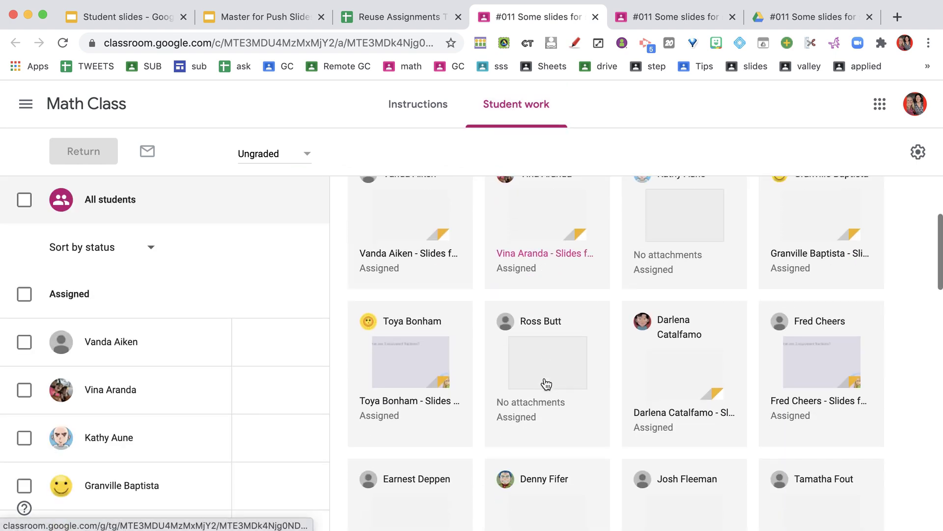
{"action": "scroll", "coordinate": [418, 338], "scroll_direction": "up", "scroll_amount": 5}
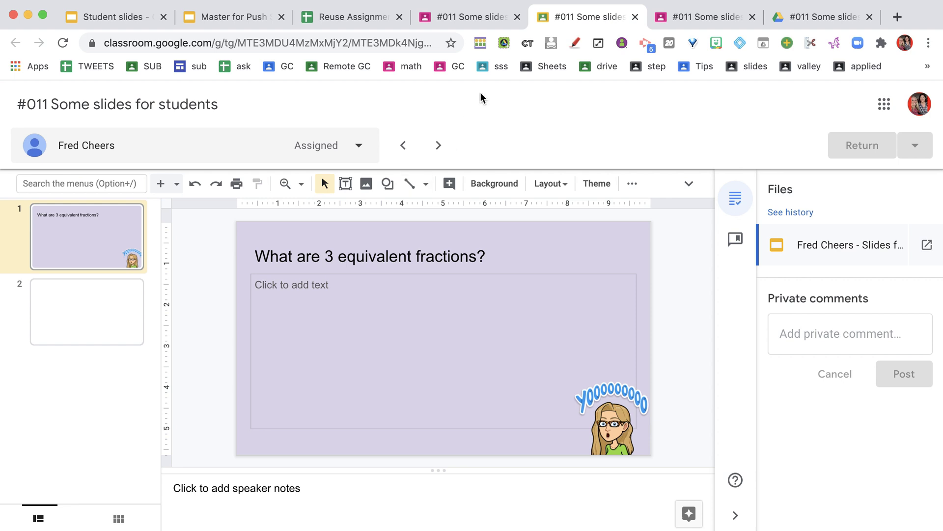
{"action": "left_click", "coordinate": [359, 18]}
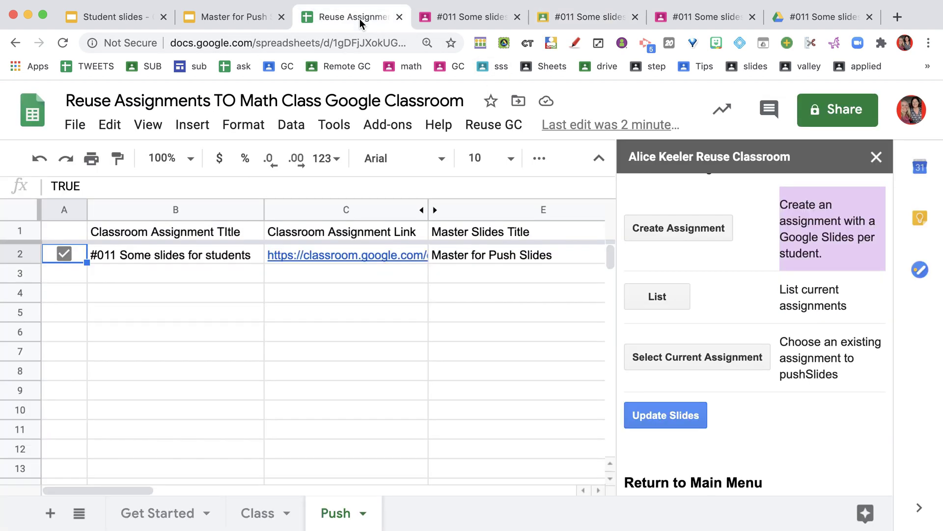
- Run Update Slides with the master deck, choosing slide 3 and placing it on top
{"action": "left_click", "coordinate": [674, 421]}
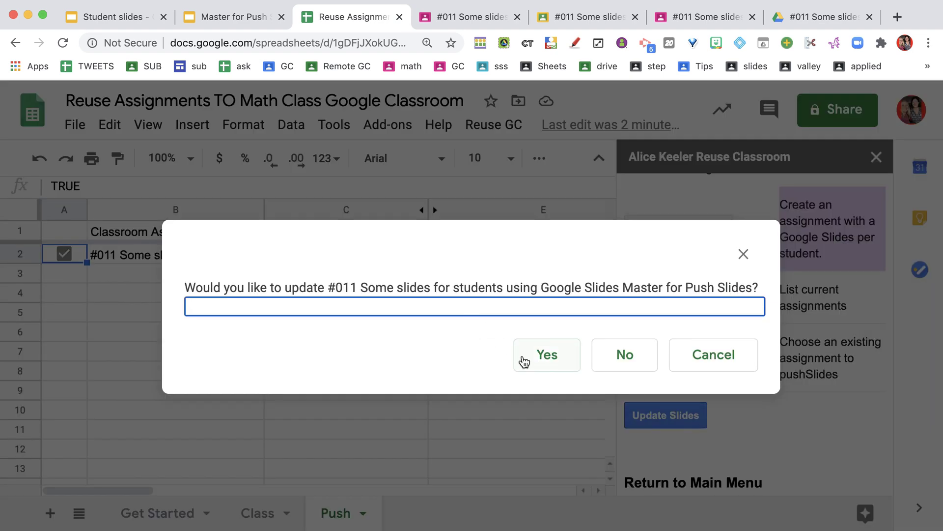
{"action": "left_click", "coordinate": [525, 361]}
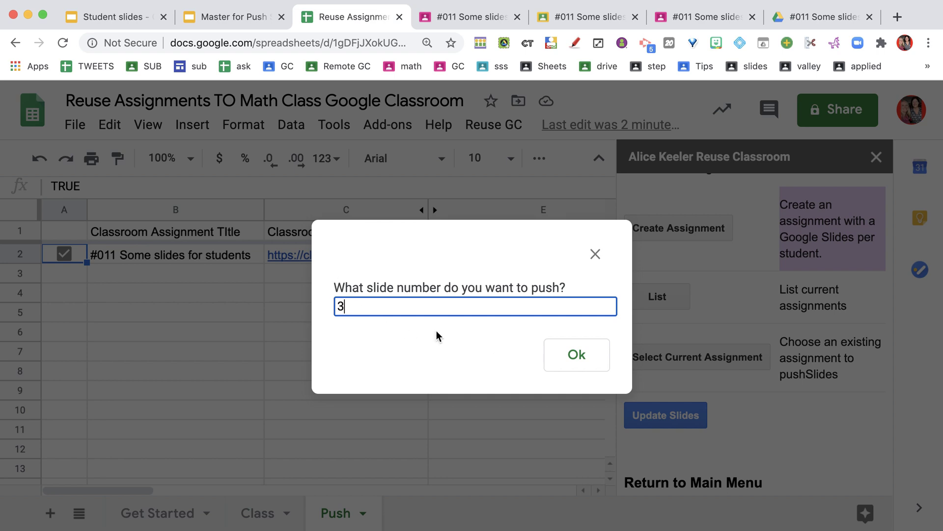
{"action": "left_click", "coordinate": [560, 356]}
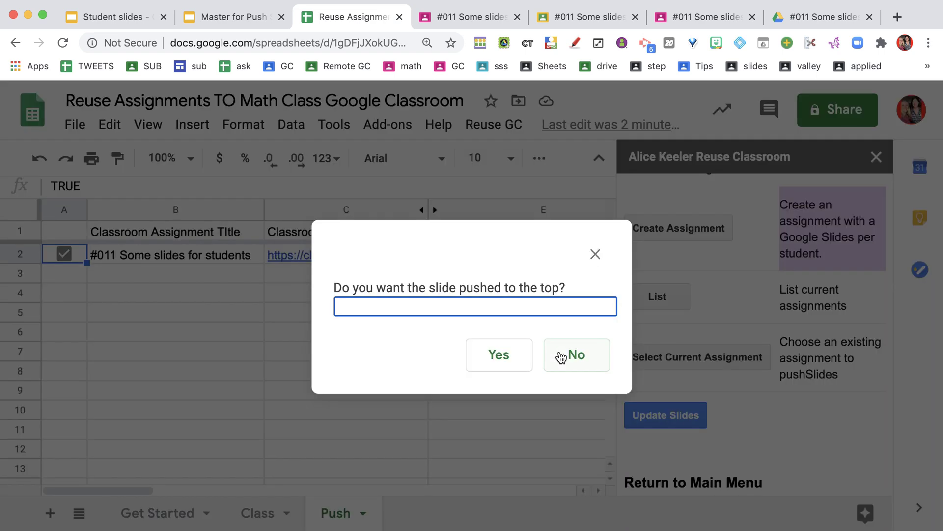
{"action": "left_click", "coordinate": [499, 354]}
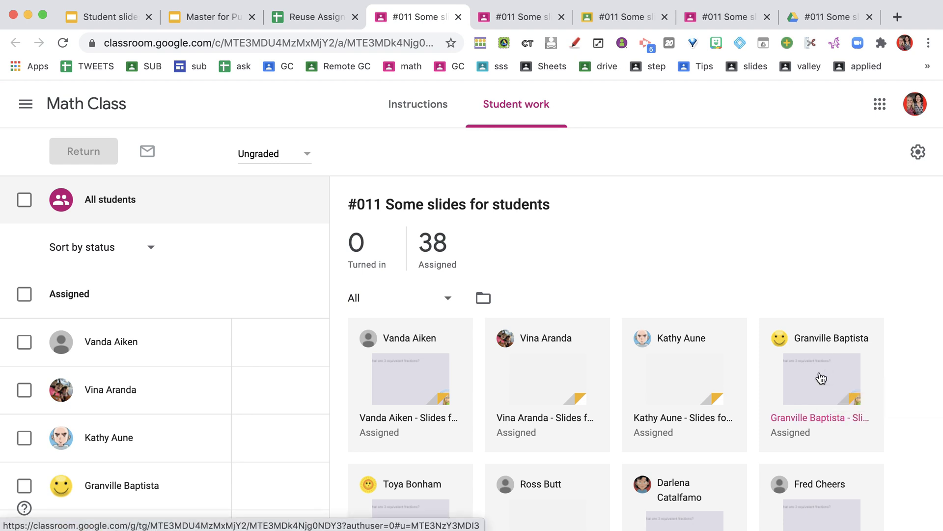
- Confirm a student's #011 copy now starts with the numerator slide, then return to Math Class
{"action": "left_click", "coordinate": [822, 377]}
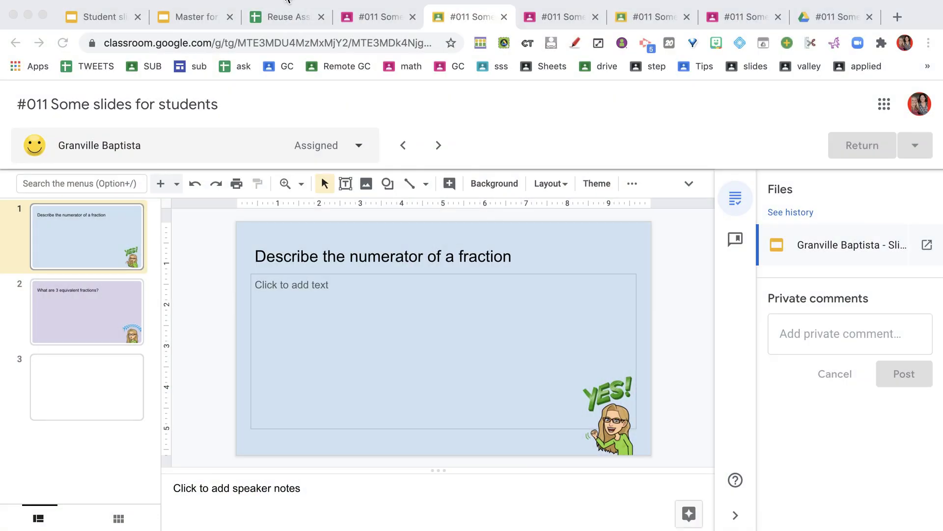
{"action": "left_click", "coordinate": [379, 19]}
- Start a new Math Class assignment and choose to attach a file from Google Drive
{"action": "left_click", "coordinate": [87, 111]}
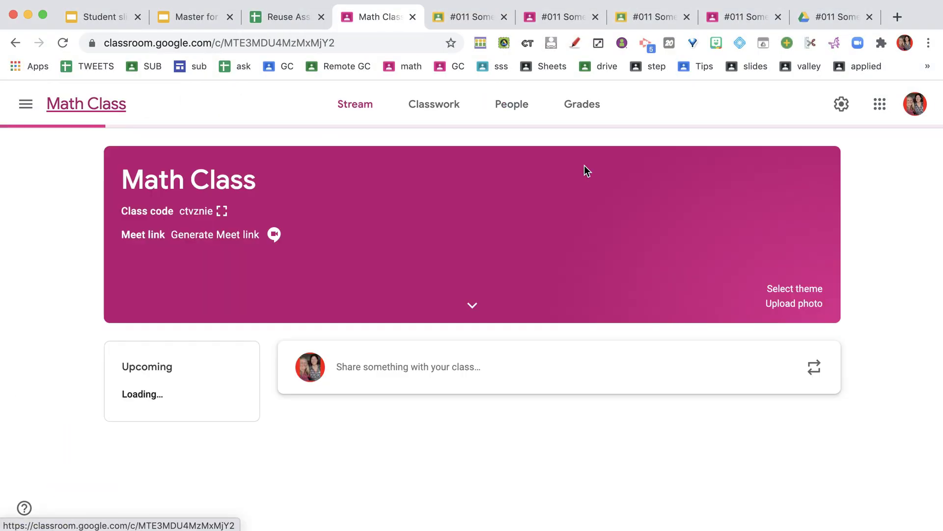
{"action": "left_click", "coordinate": [432, 124]}
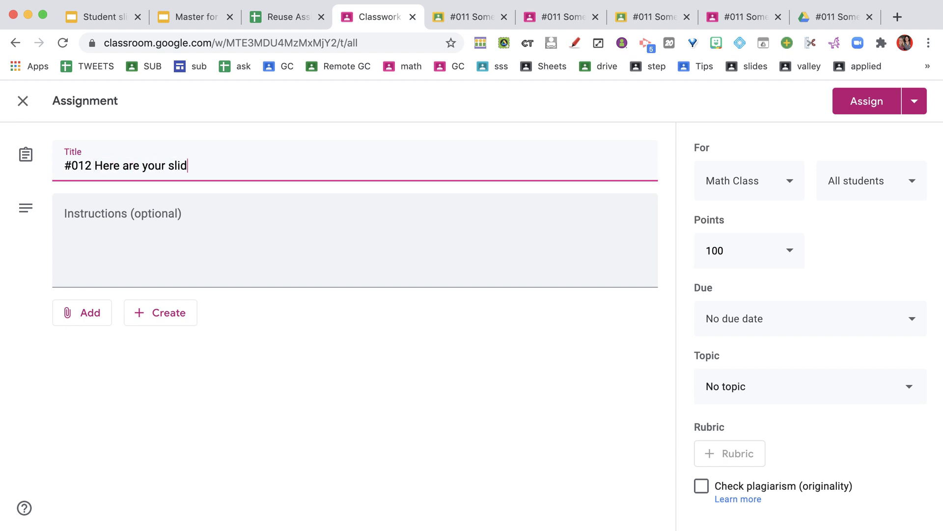
{"action": "left_click", "coordinate": [82, 313]}
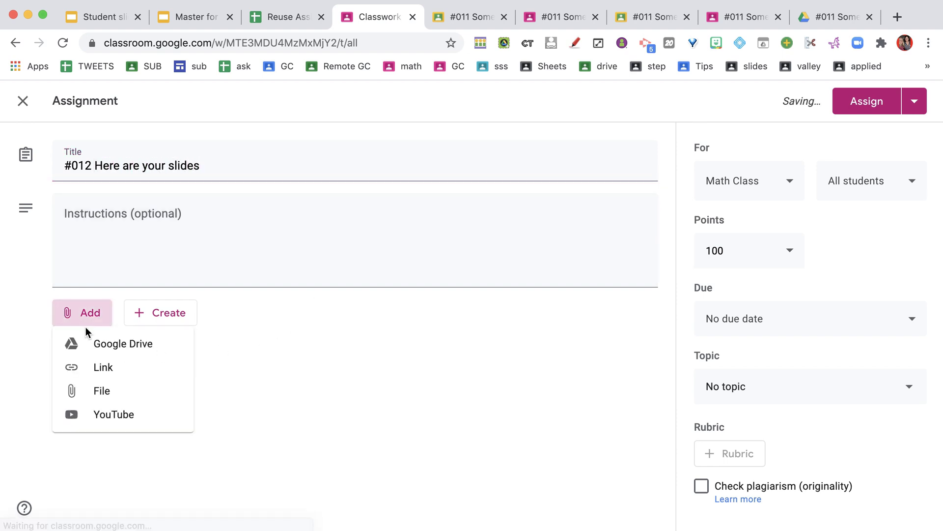
{"action": "left_click", "coordinate": [93, 343]}
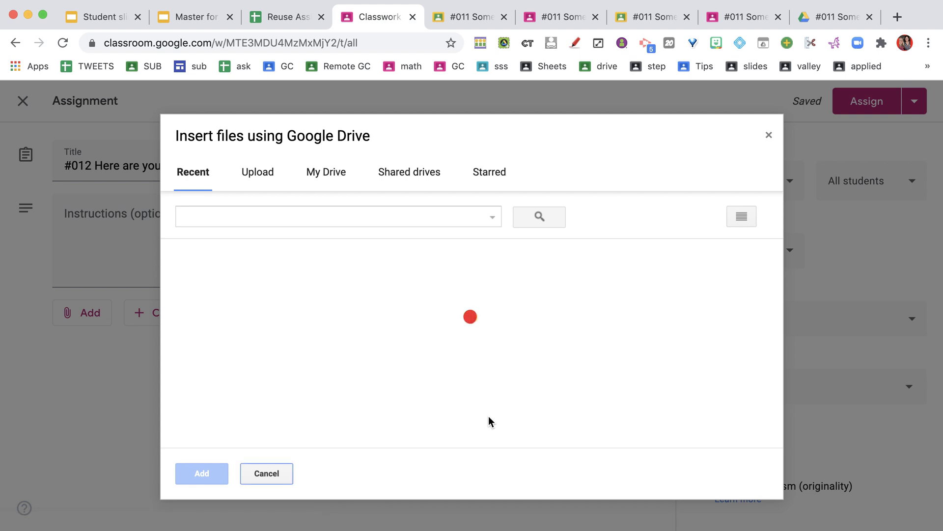
- Attach the Student slides presentation with Make a copy for each student, and assign it
{"action": "left_click", "coordinate": [372, 211]}
{"action": "type", "text": "student slides"}
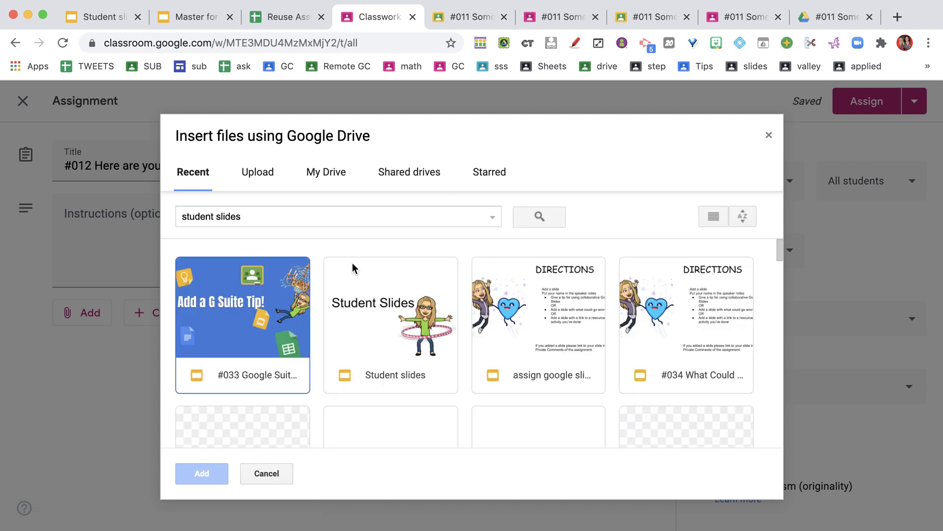
{"action": "double_click", "coordinate": [402, 306]}
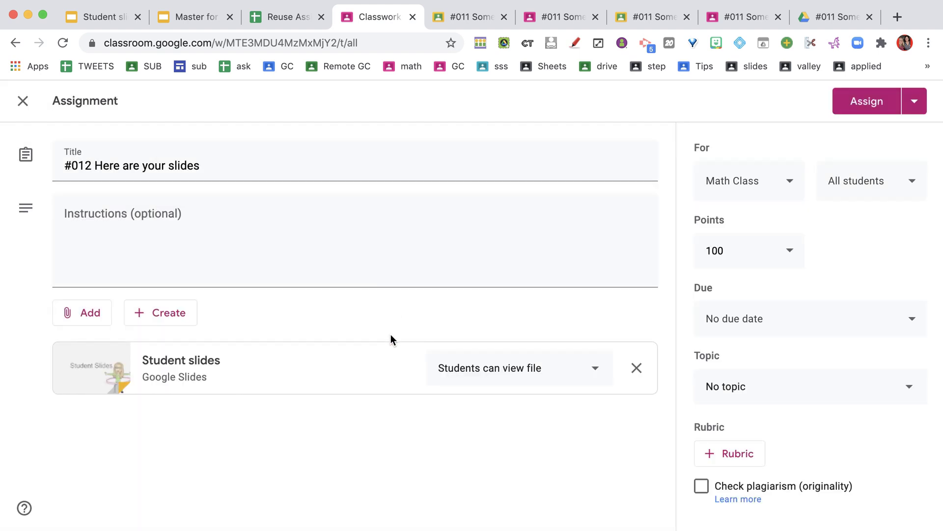
{"action": "left_click", "coordinate": [524, 377]}
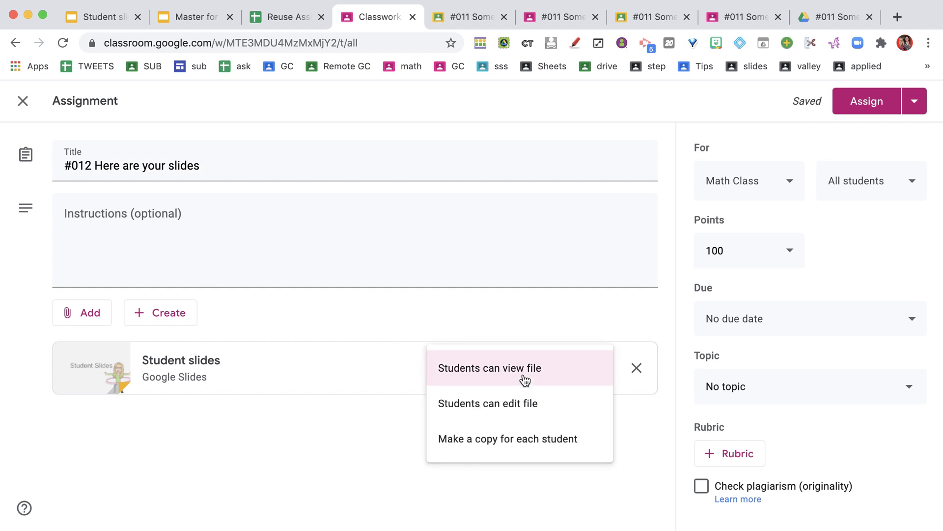
{"action": "left_click", "coordinate": [539, 453]}
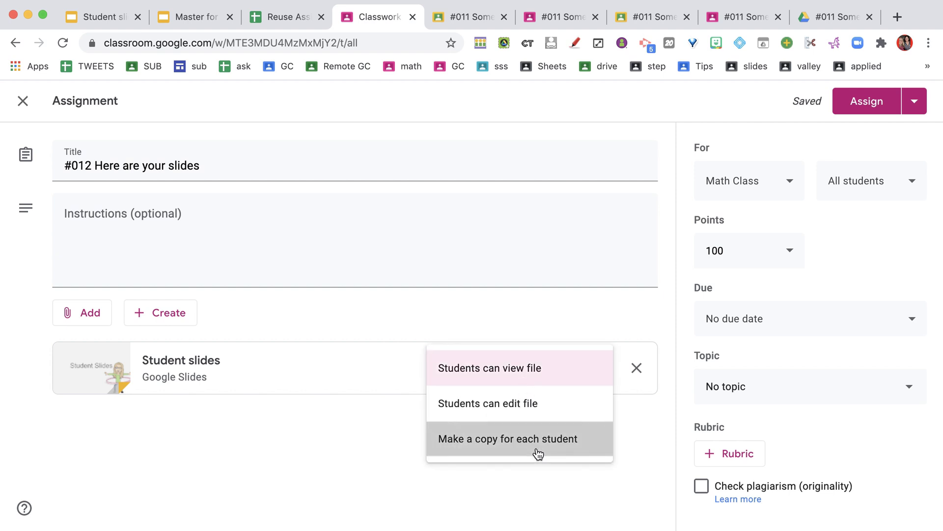
{"action": "left_click", "coordinate": [881, 103]}
{"action": "left_click", "coordinate": [882, 103]}
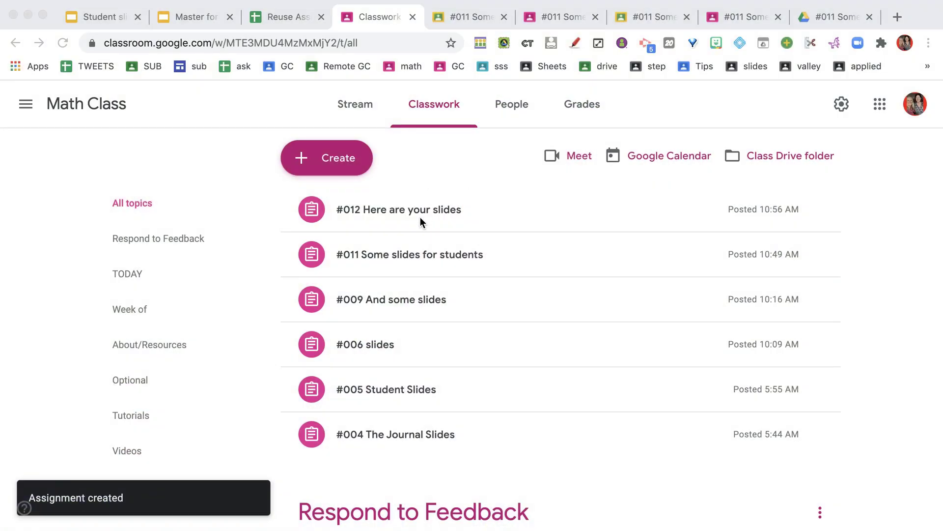
- Open the #012 student work page, then its Drive folder of student copies
{"action": "left_click", "coordinate": [431, 215]}
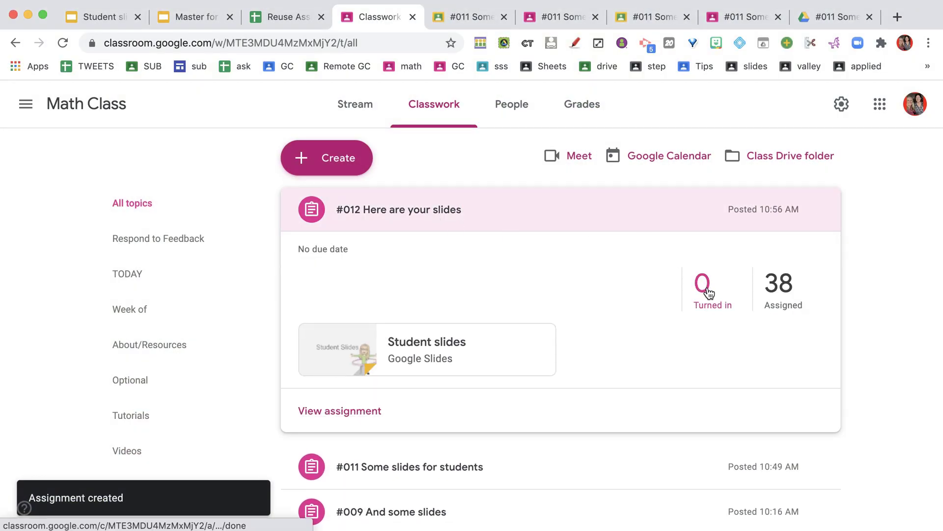
{"action": "left_click", "coordinate": [707, 291]}
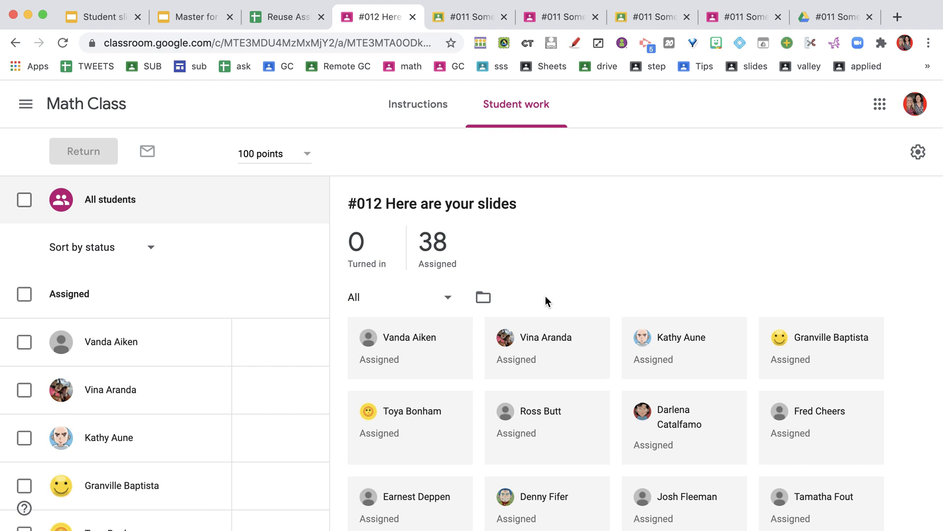
{"action": "scroll", "coordinate": [546, 296], "scroll_direction": "down", "scroll_amount": 2}
{"action": "scroll", "coordinate": [546, 296], "scroll_direction": "down", "scroll_amount": 3}
{"action": "scroll", "coordinate": [545, 300], "scroll_direction": "down", "scroll_amount": 5}
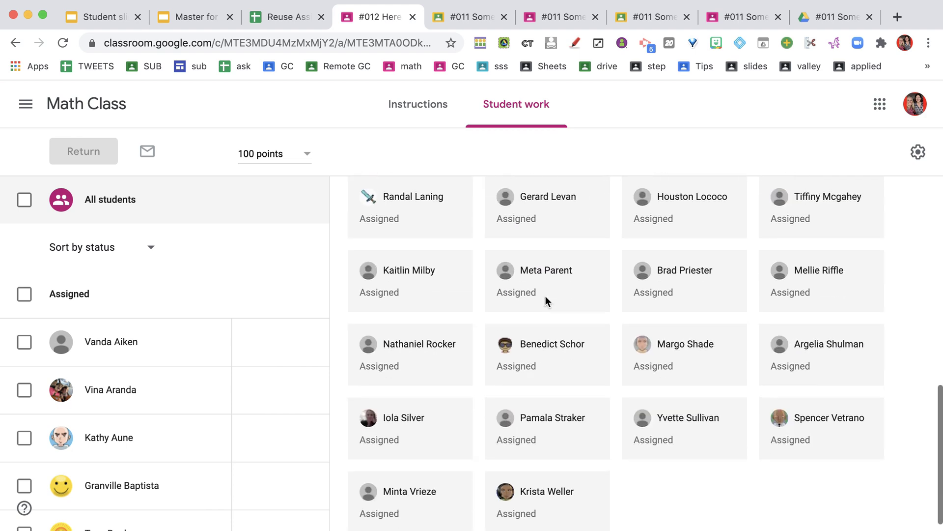
{"action": "scroll", "coordinate": [545, 300], "scroll_direction": "up", "scroll_amount": 10}
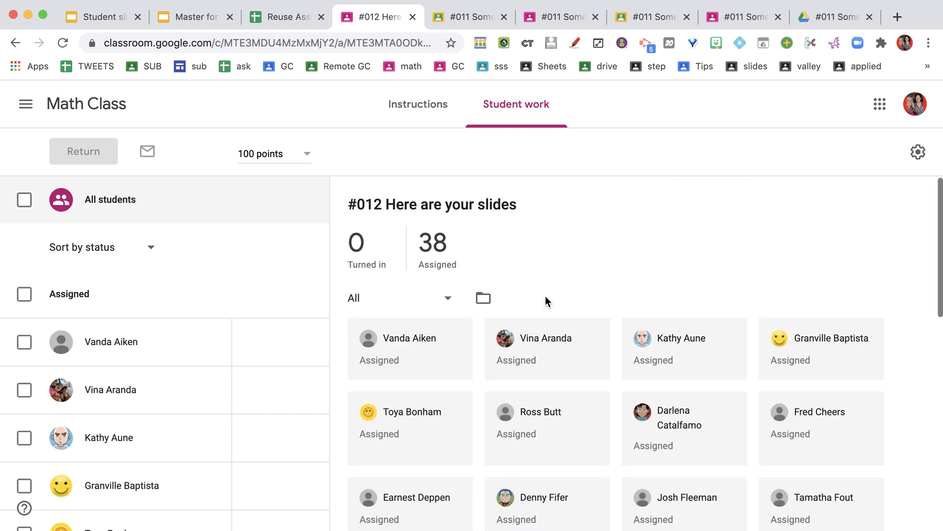
{"action": "left_click", "coordinate": [481, 299]}
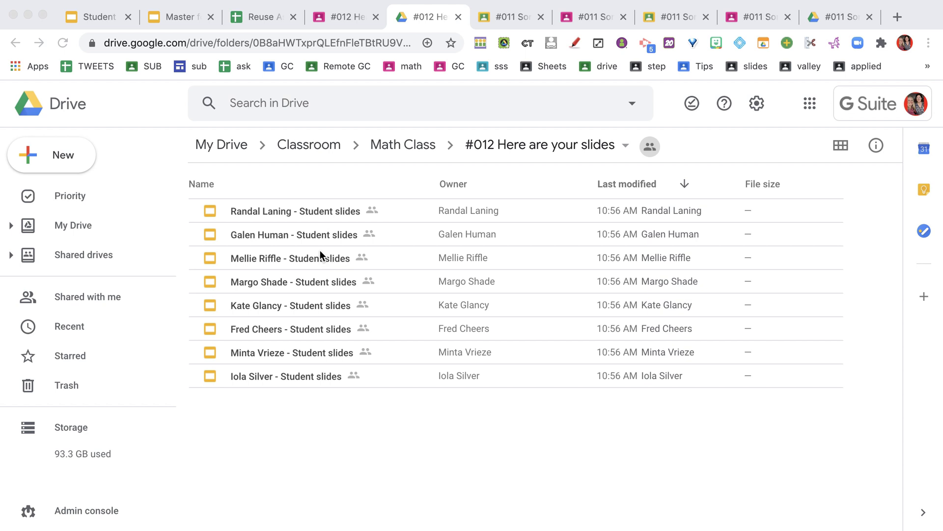
- Open one student's #012 copy, view its equivalent-fractions slide 3, then close it
{"action": "double_click", "coordinate": [320, 256]}
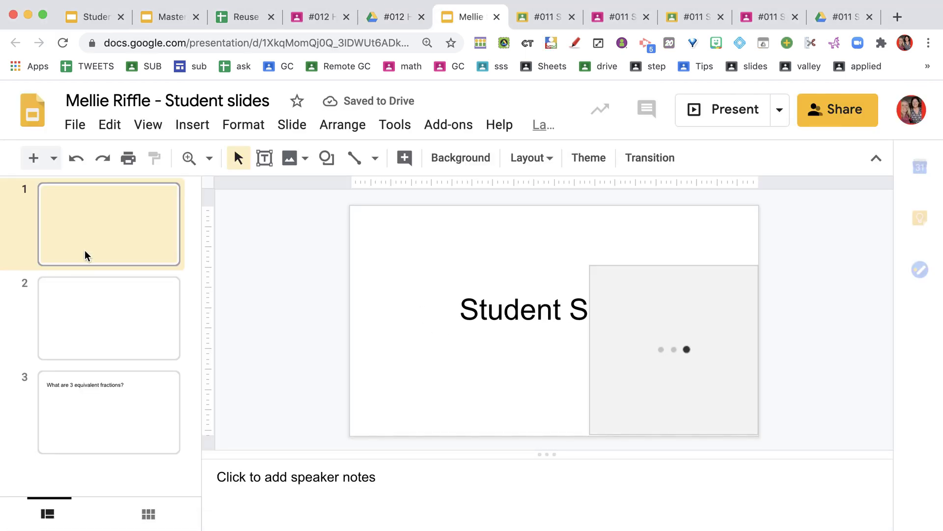
{"action": "left_click", "coordinate": [100, 383]}
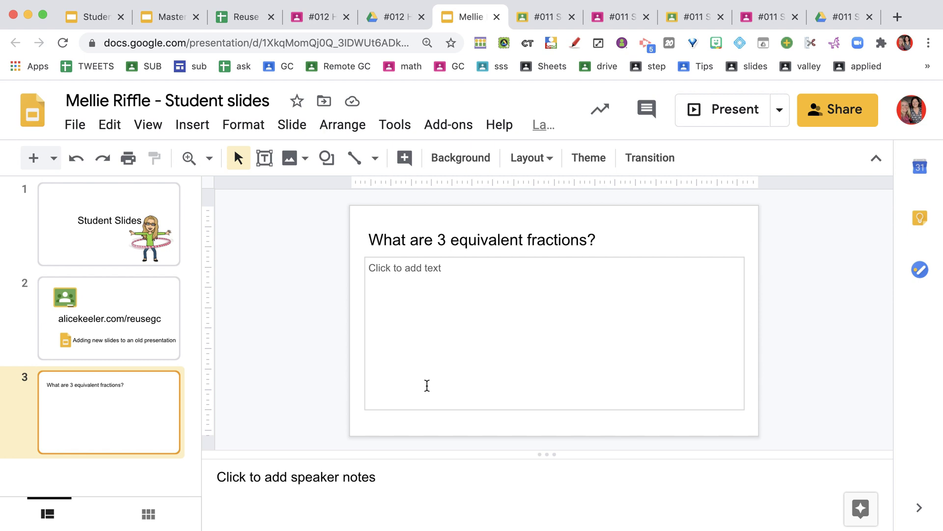
{"action": "left_click", "coordinate": [496, 17]}
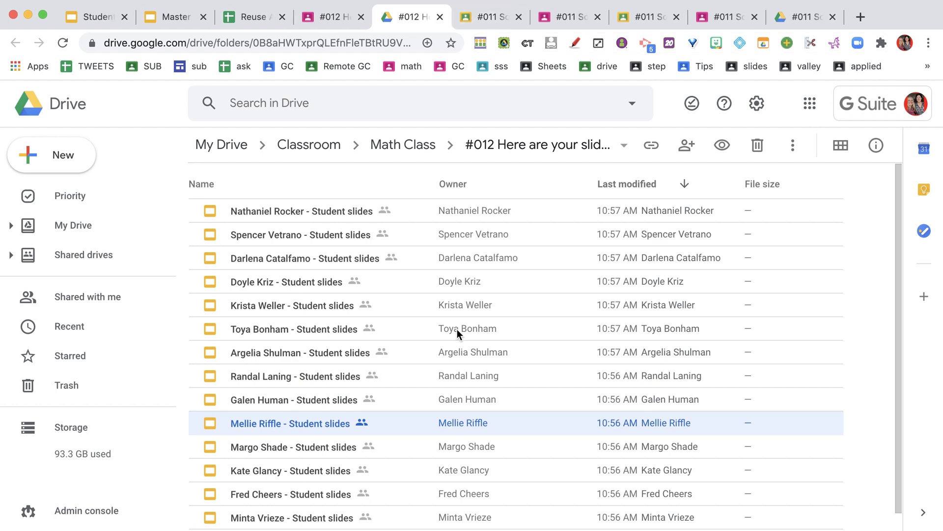
{"action": "scroll", "coordinate": [457, 329], "scroll_direction": "down", "scroll_amount": 1}
{"action": "scroll", "coordinate": [457, 334], "scroll_direction": "up", "scroll_amount": 1}
- Untick #011, list the current Classroom assignments, and select #012 Here are your slides
{"action": "left_click", "coordinate": [257, 16]}
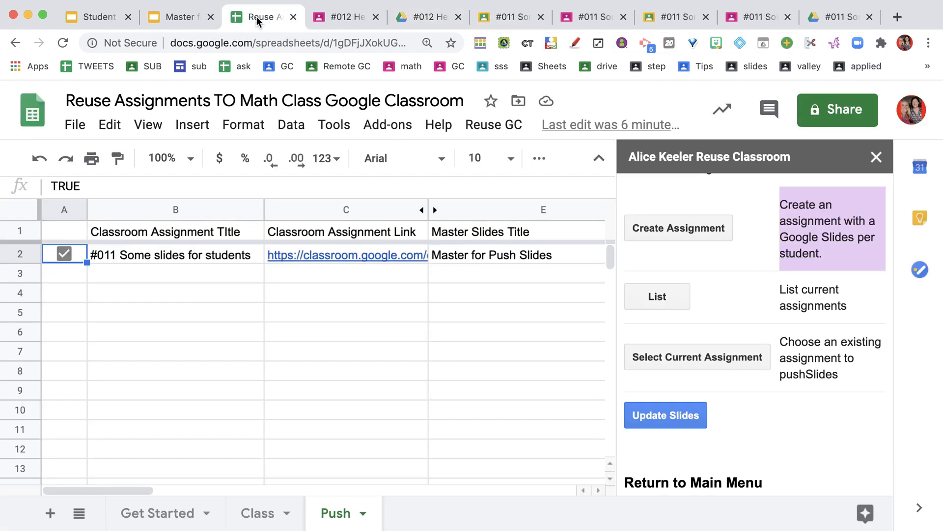
{"action": "left_click", "coordinate": [63, 255]}
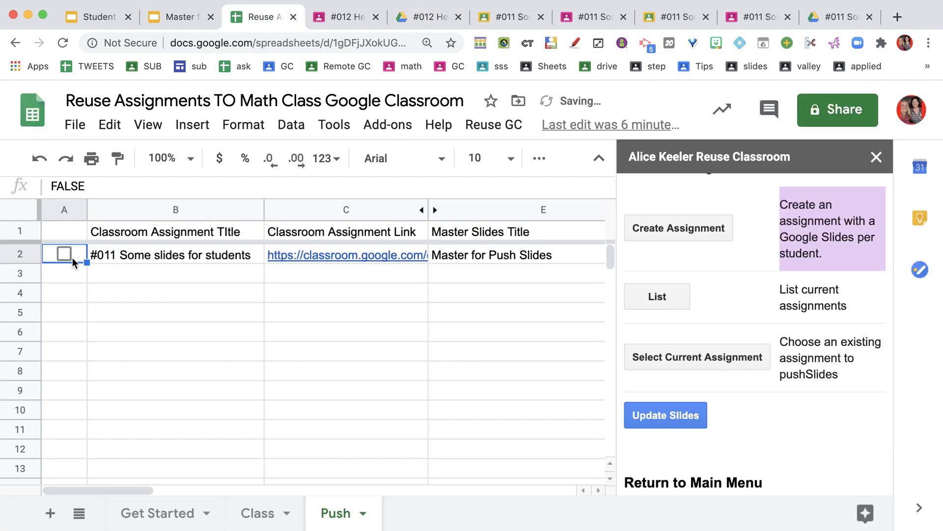
{"action": "left_click", "coordinate": [646, 300]}
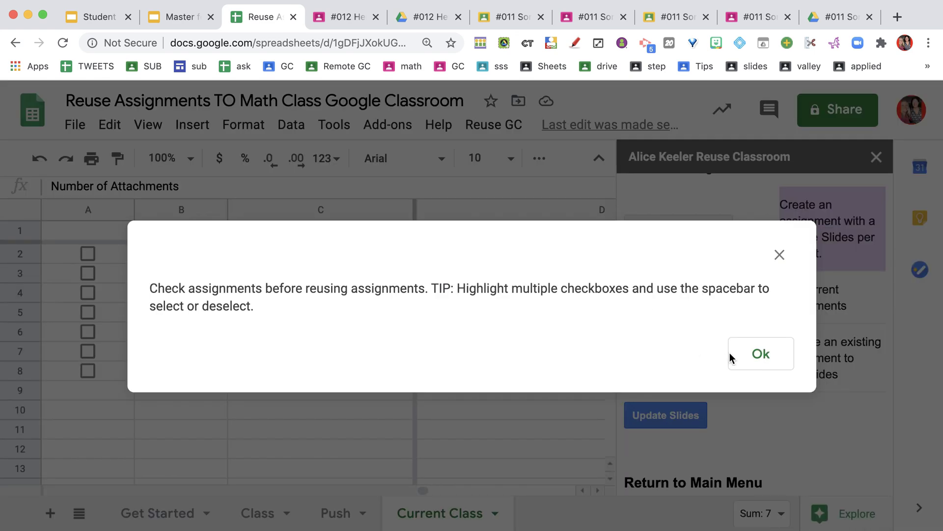
{"action": "left_click", "coordinate": [759, 361]}
{"action": "left_click", "coordinate": [763, 366]}
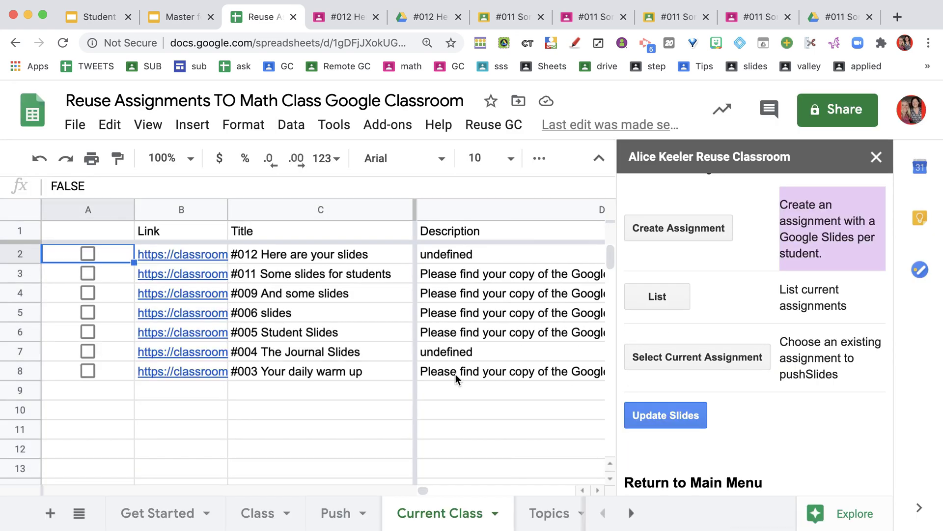
{"action": "left_click", "coordinate": [85, 254]}
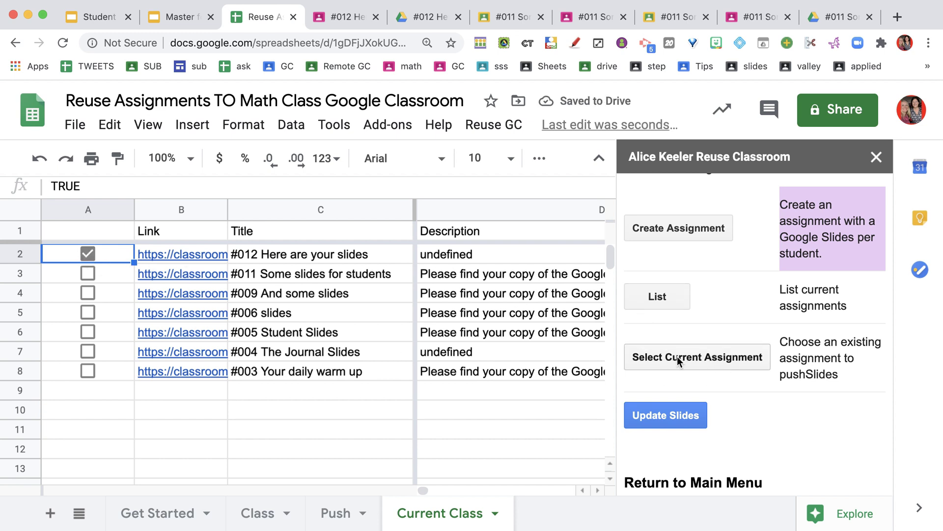
{"action": "left_click", "coordinate": [705, 353]}
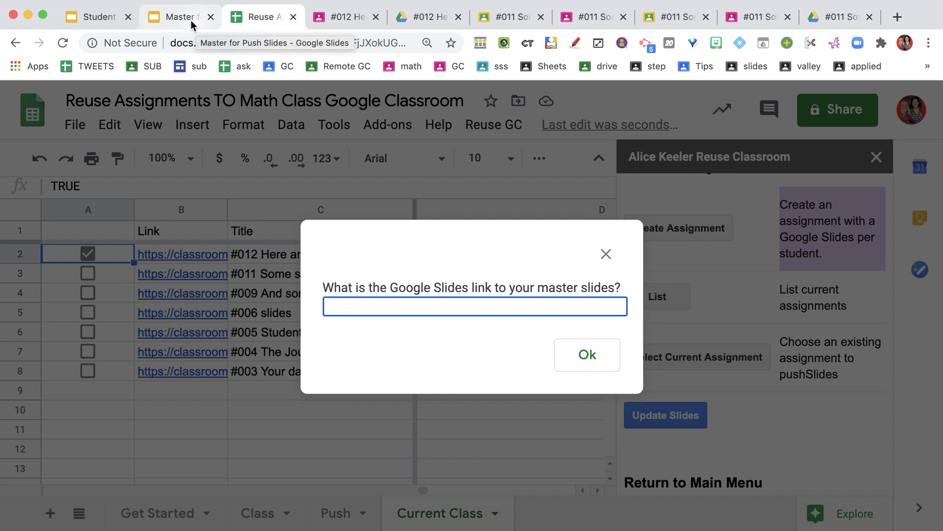
- Paste the Master for Push Slides deck link into the prompt as #012's master
{"action": "left_click", "coordinate": [160, 16]}
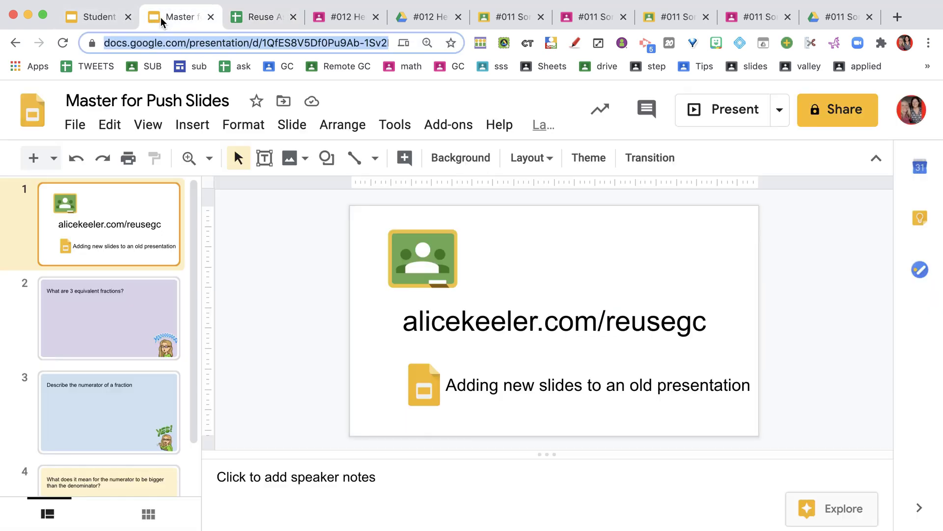
{"action": "left_click", "coordinate": [170, 48]}
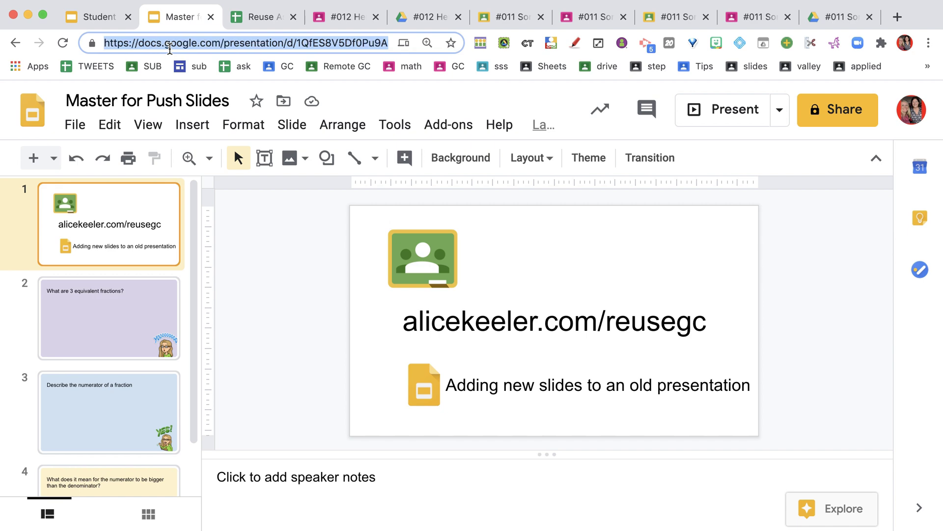
{"action": "left_click", "coordinate": [270, 18]}
{"action": "key", "text": "super+v"}
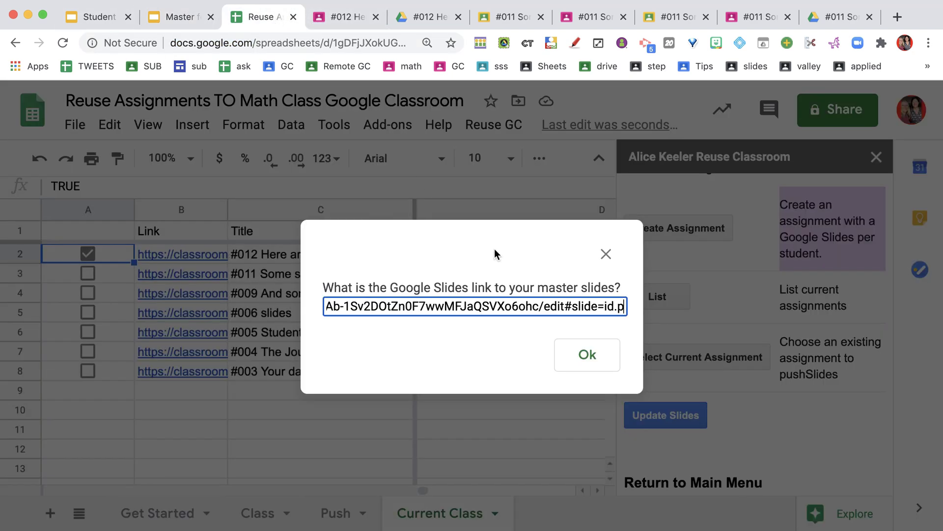
{"action": "left_click", "coordinate": [597, 348]}
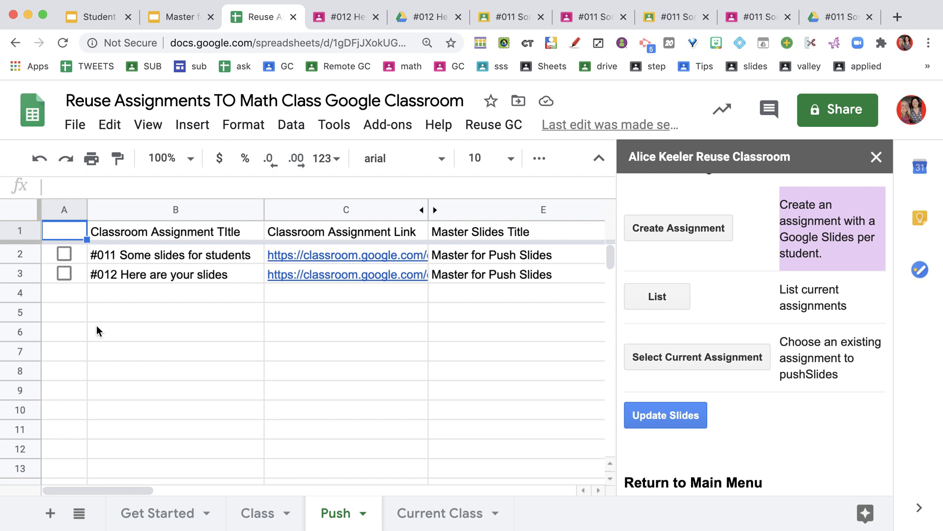
- Select the #012 row and run Update Slides with slide 3, placed at the end, not the top
{"action": "left_click", "coordinate": [64, 273]}
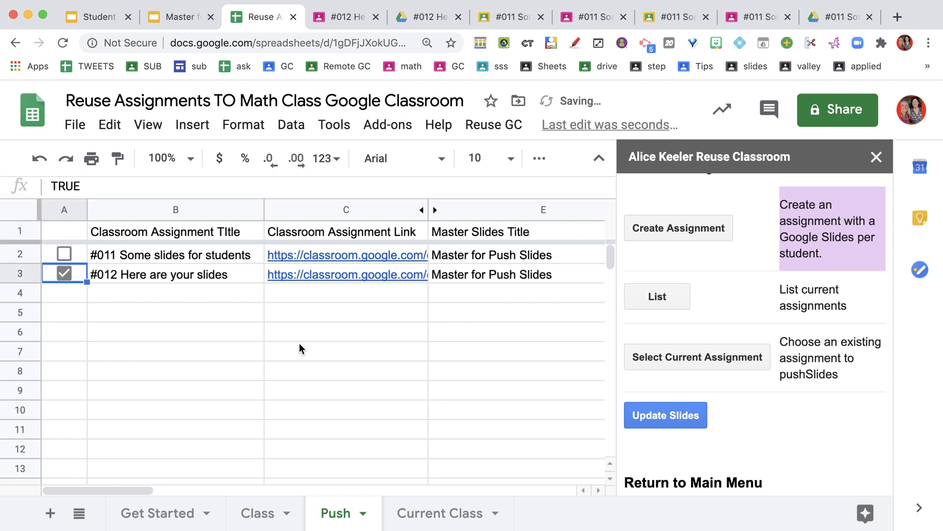
{"action": "left_click", "coordinate": [680, 417]}
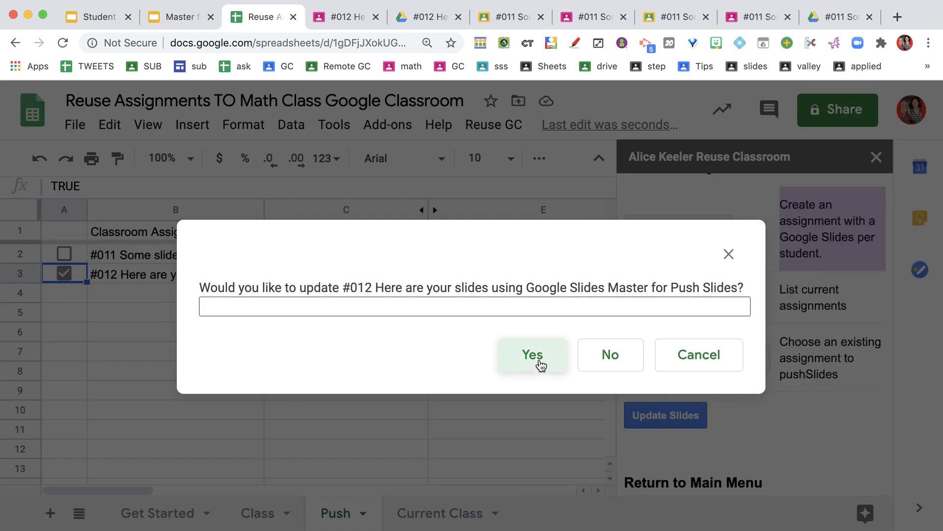
{"action": "left_click", "coordinate": [540, 364]}
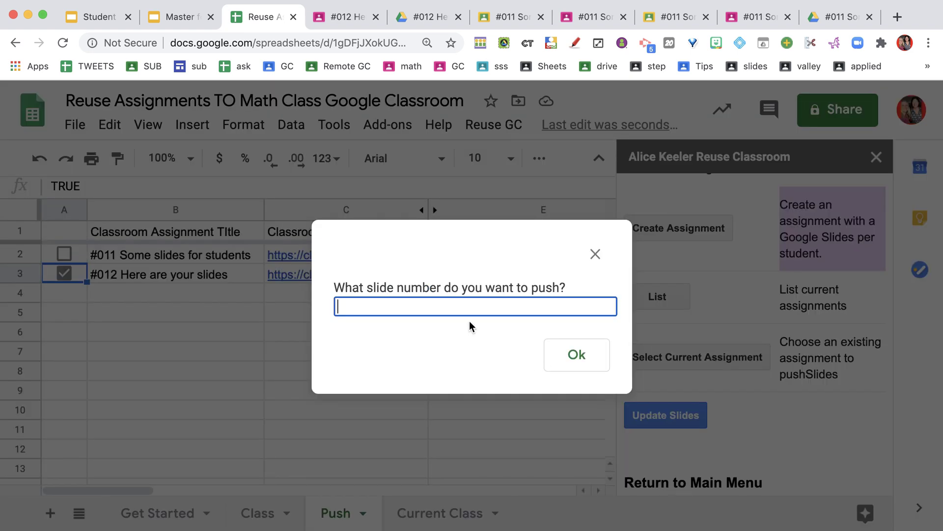
{"action": "type", "text": "3"}
{"action": "left_click", "coordinate": [585, 354]}
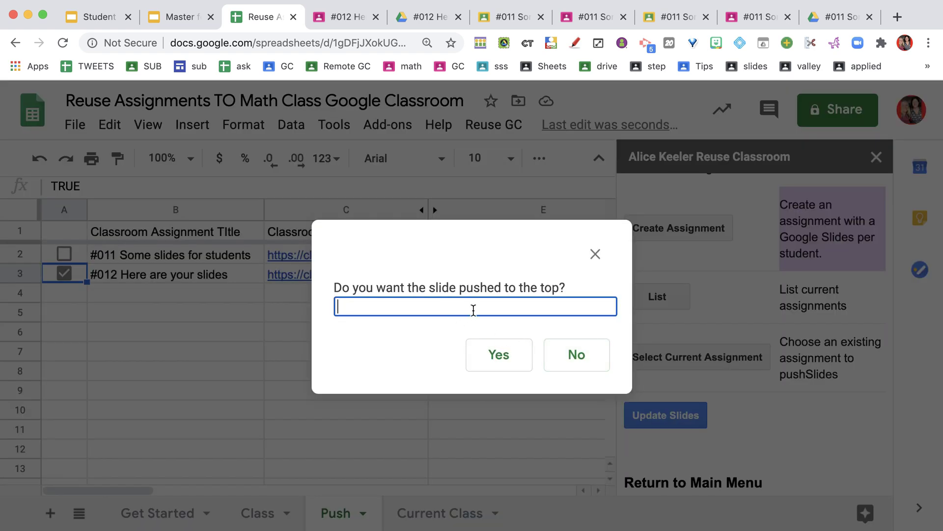
{"action": "left_click", "coordinate": [573, 354]}
{"action": "left_click", "coordinate": [510, 357]}
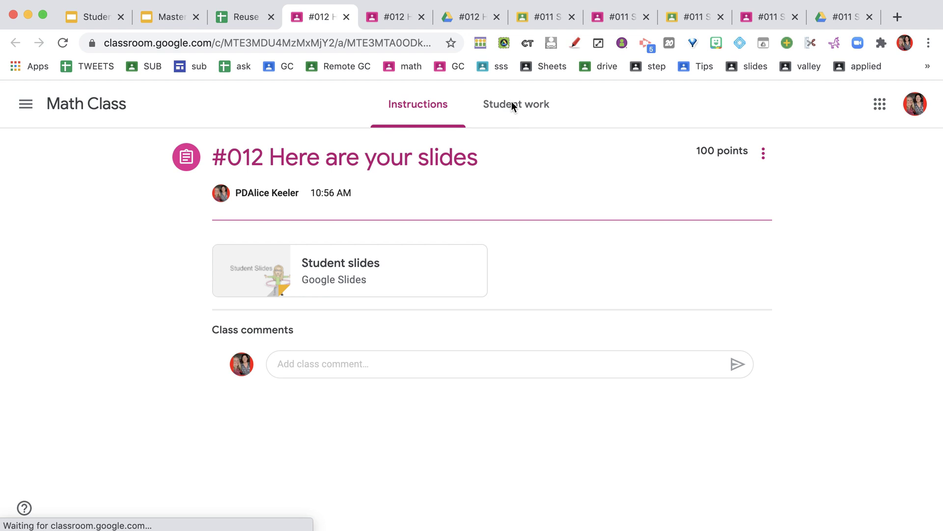
- Open one student's #012 copy from Student work and view the new slide 4
{"action": "left_click", "coordinate": [527, 106]}
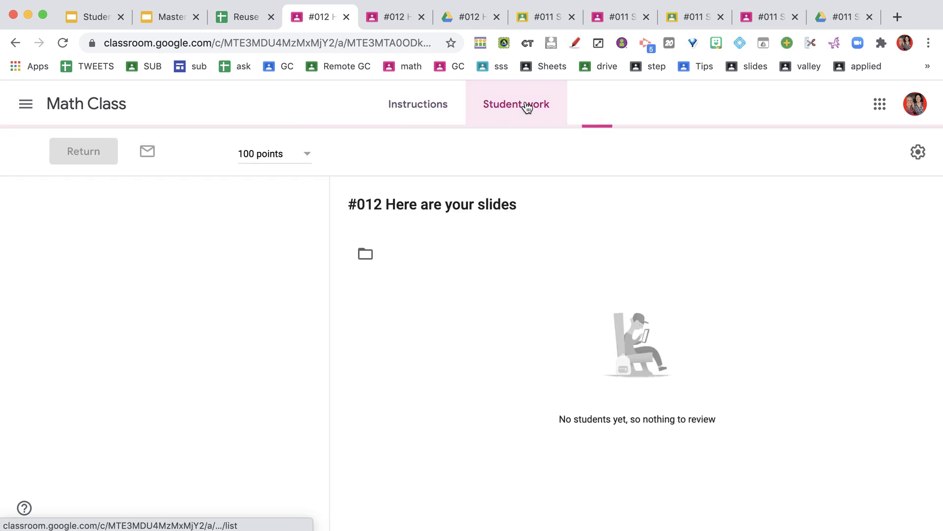
{"action": "scroll", "coordinate": [585, 392], "scroll_direction": "down", "scroll_amount": 6}
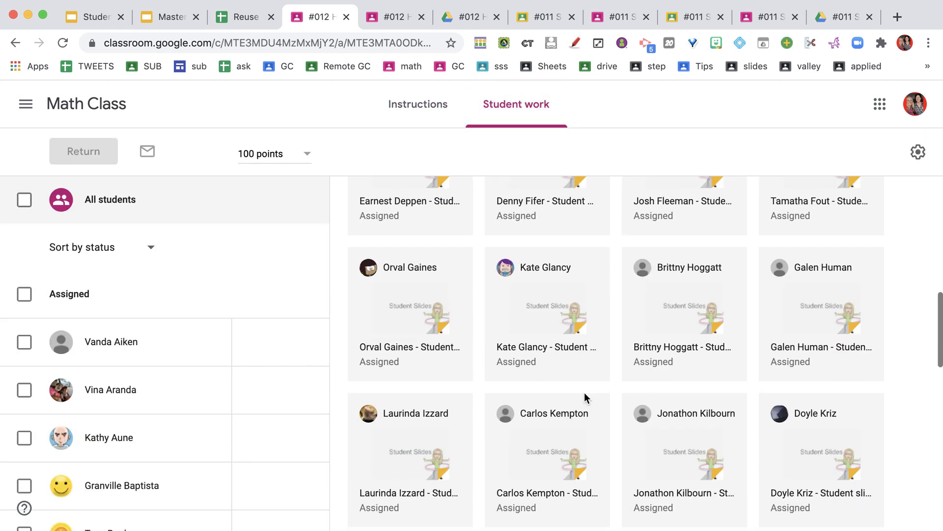
{"action": "scroll", "coordinate": [585, 392], "scroll_direction": "down", "scroll_amount": 8}
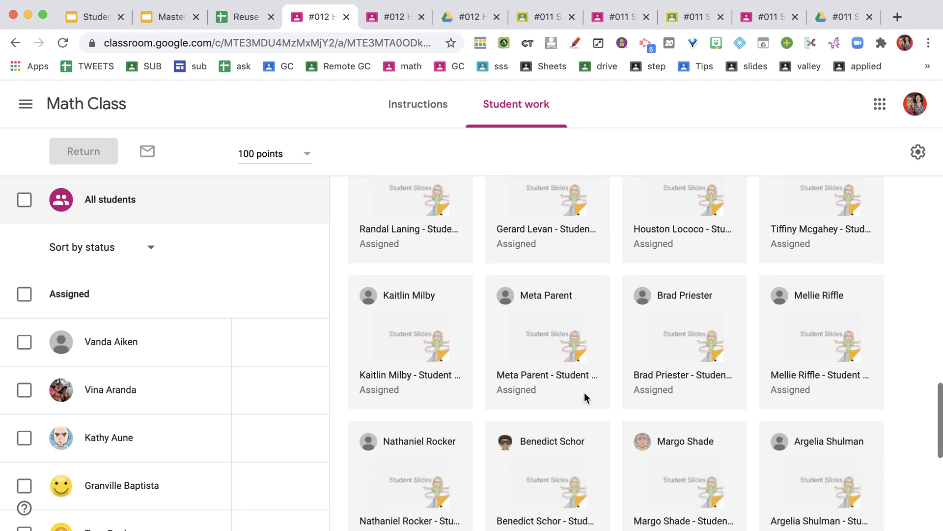
{"action": "left_click", "coordinate": [826, 347]}
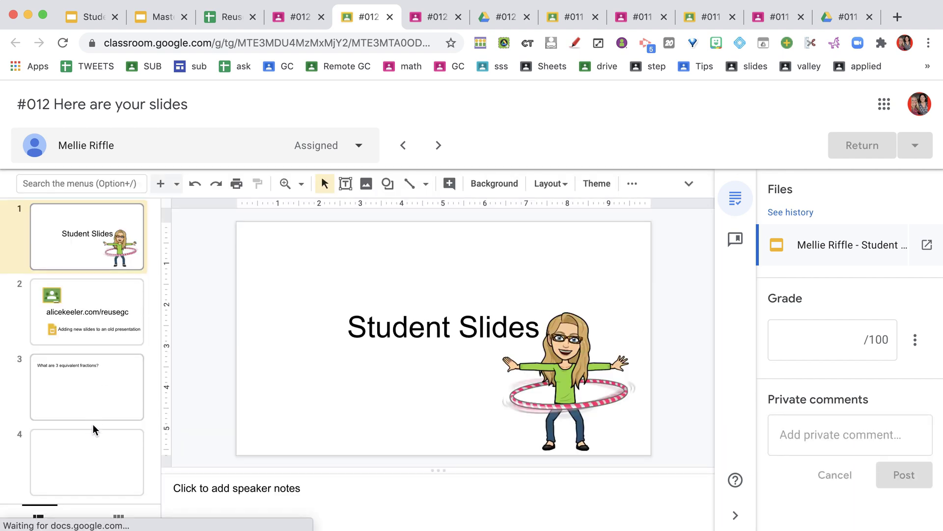
{"action": "left_click", "coordinate": [93, 460]}
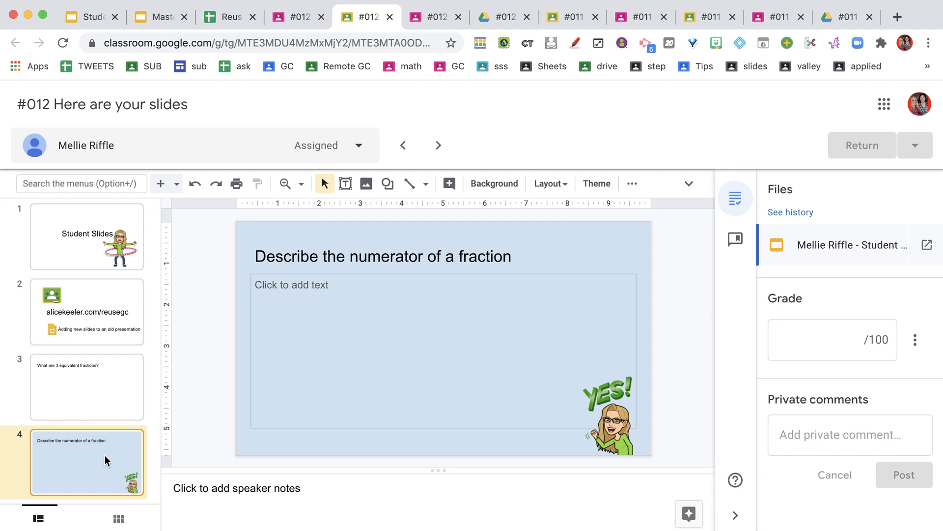
- Run Update Slides on #012 with slide 4 placed at the end, then return to the student's deck
{"action": "left_click", "coordinate": [232, 22]}
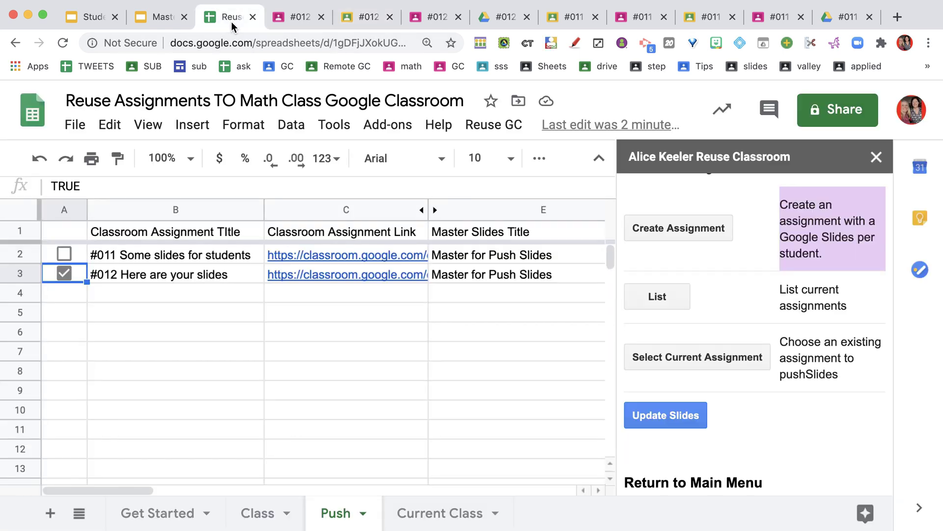
{"action": "left_click", "coordinate": [670, 414]}
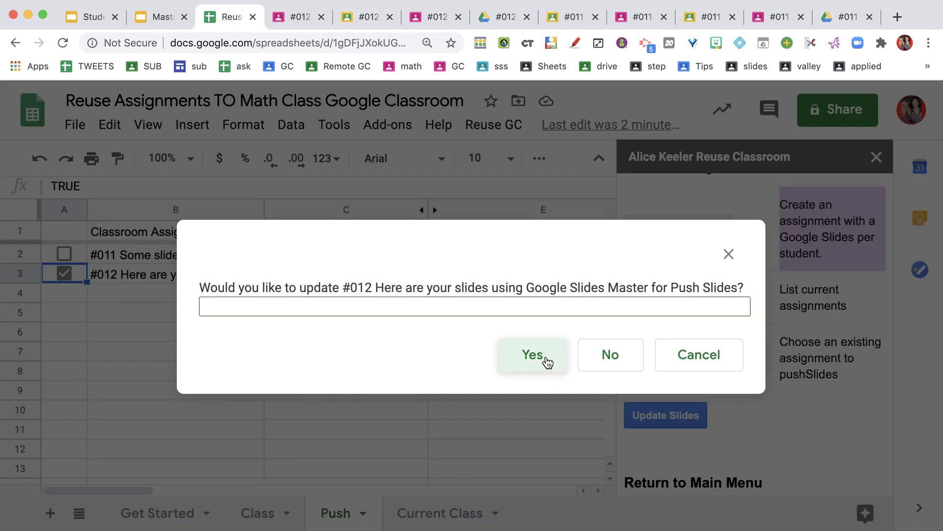
{"action": "left_click", "coordinate": [542, 357]}
{"action": "type", "text": "4"}
{"action": "left_click", "coordinate": [576, 356]}
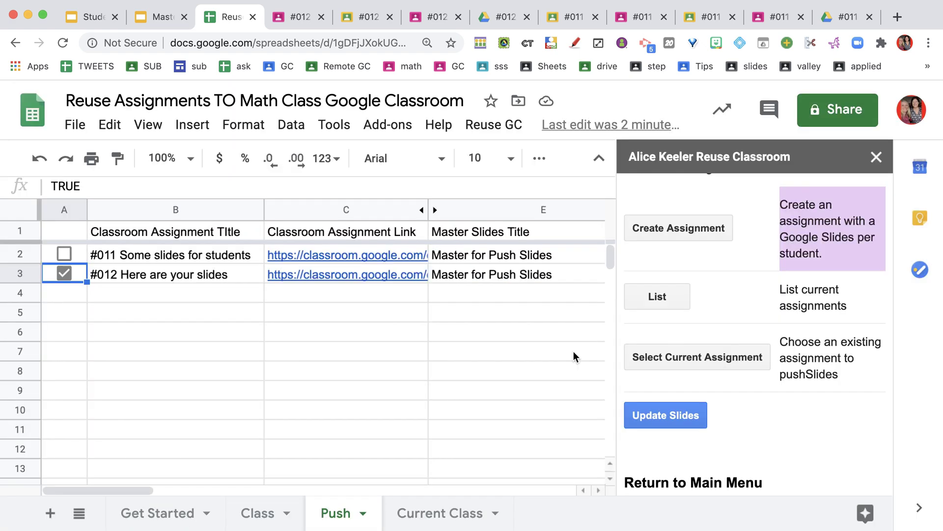
{"action": "left_click", "coordinate": [561, 358]}
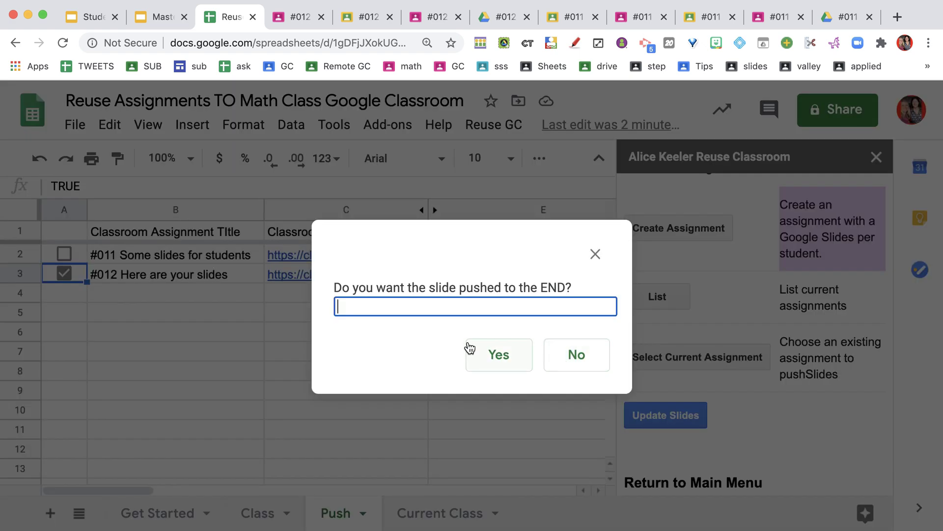
{"action": "left_click", "coordinate": [499, 355]}
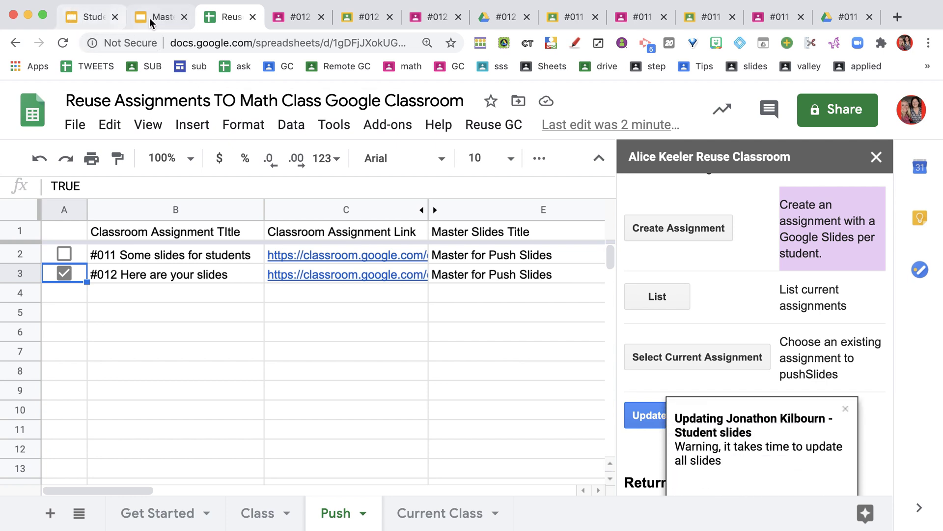
{"action": "left_click", "coordinate": [351, 21]}
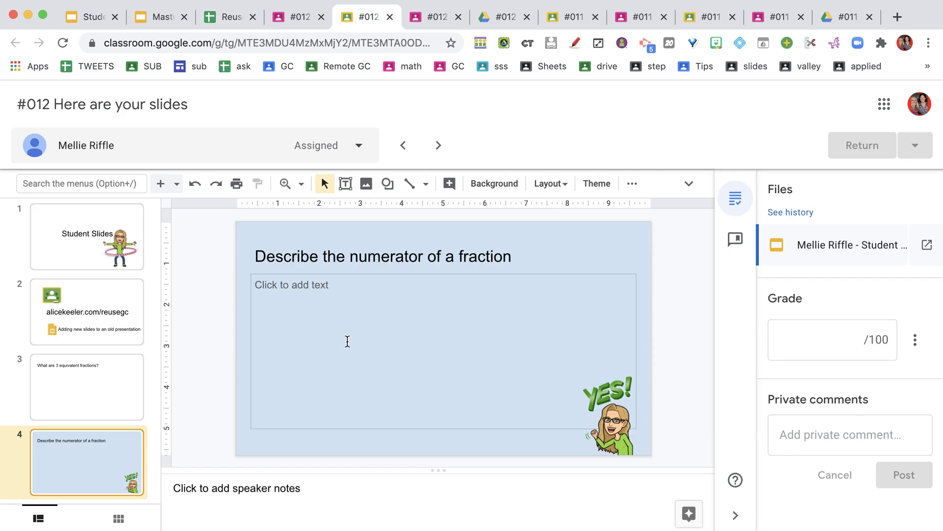